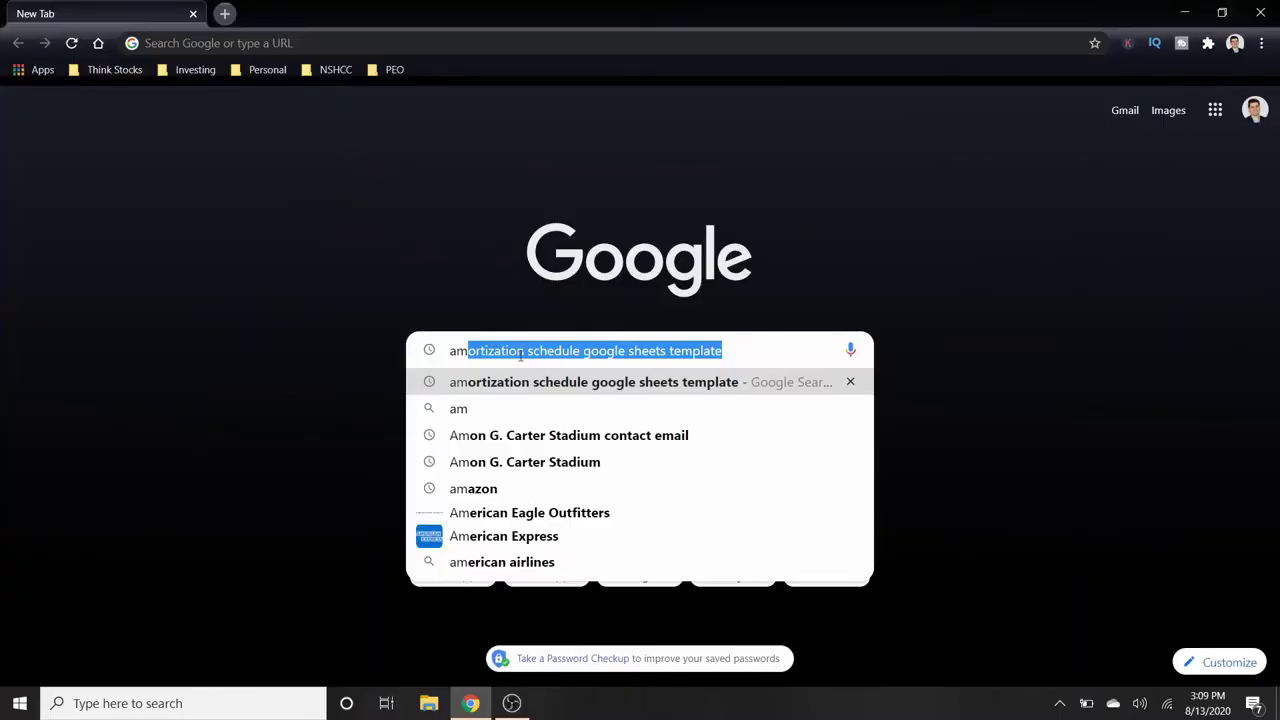
- Search Google for "amortization schedule google sheets template" and create an editable copy from the loan-amortization-schedule template result
{"action": "left_click", "coordinate": [740, 354]}
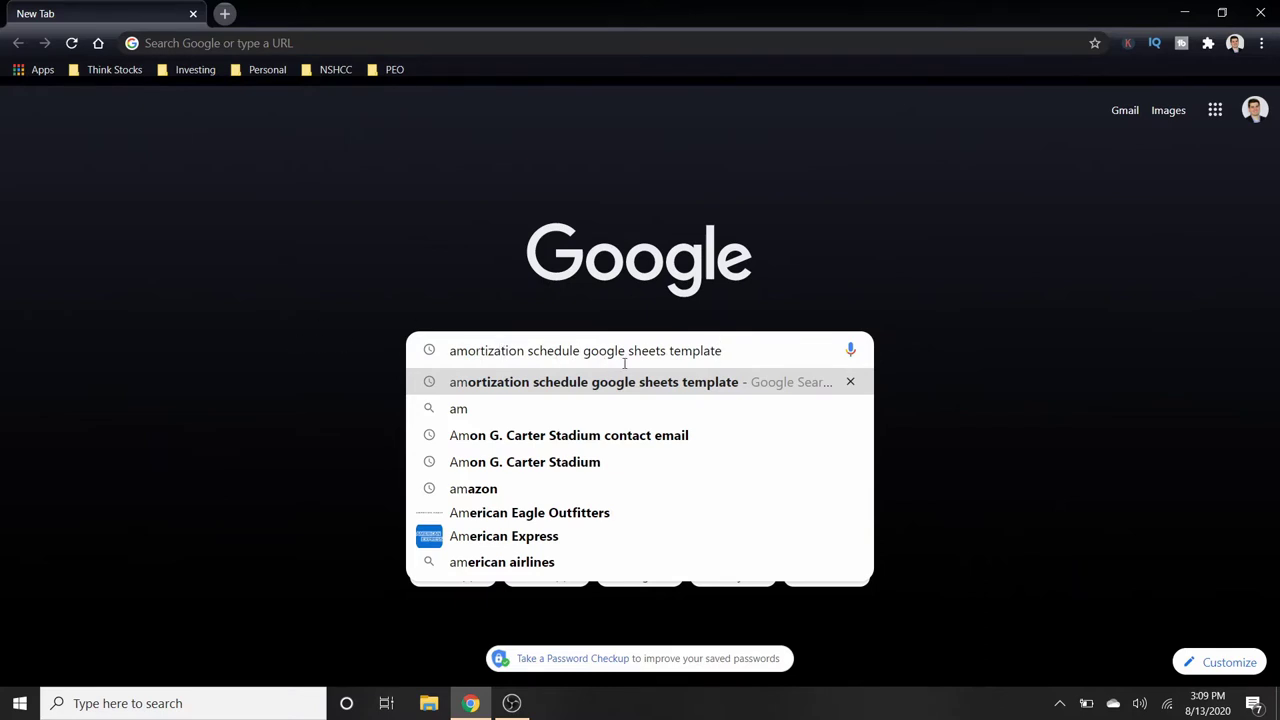
{"action": "key", "text": "Return"}
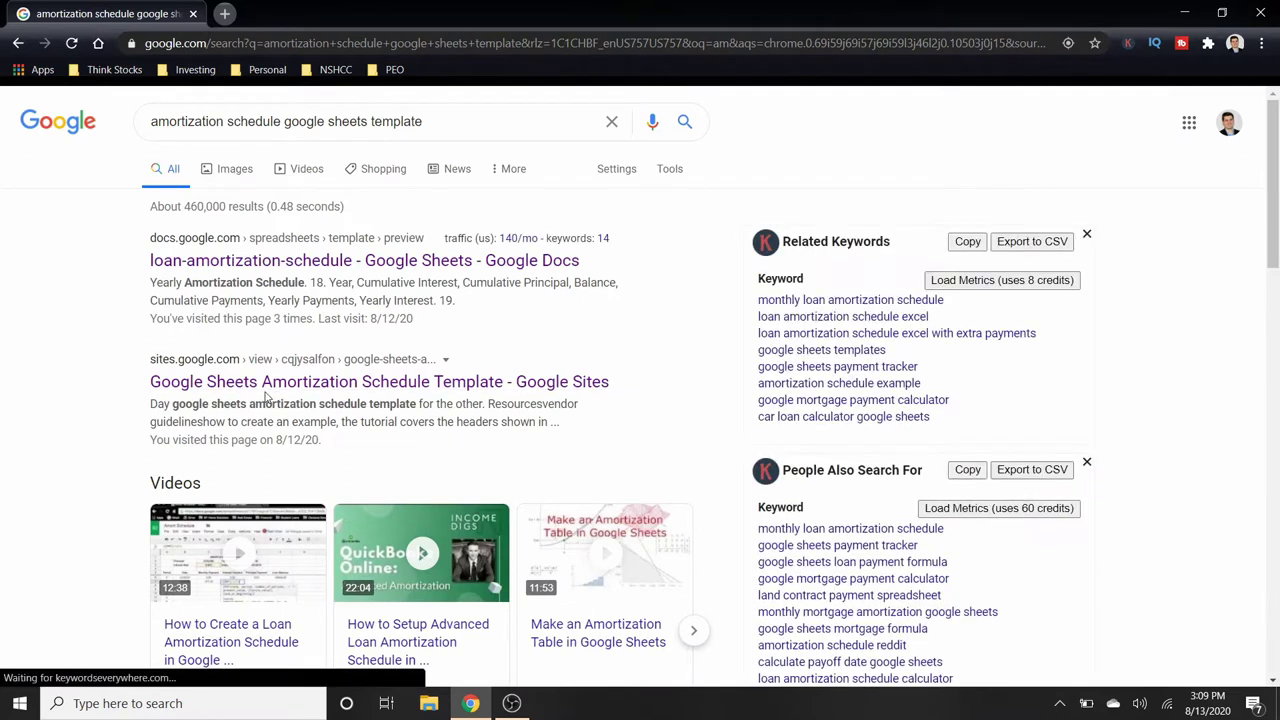
{"action": "left_click", "coordinate": [319, 262]}
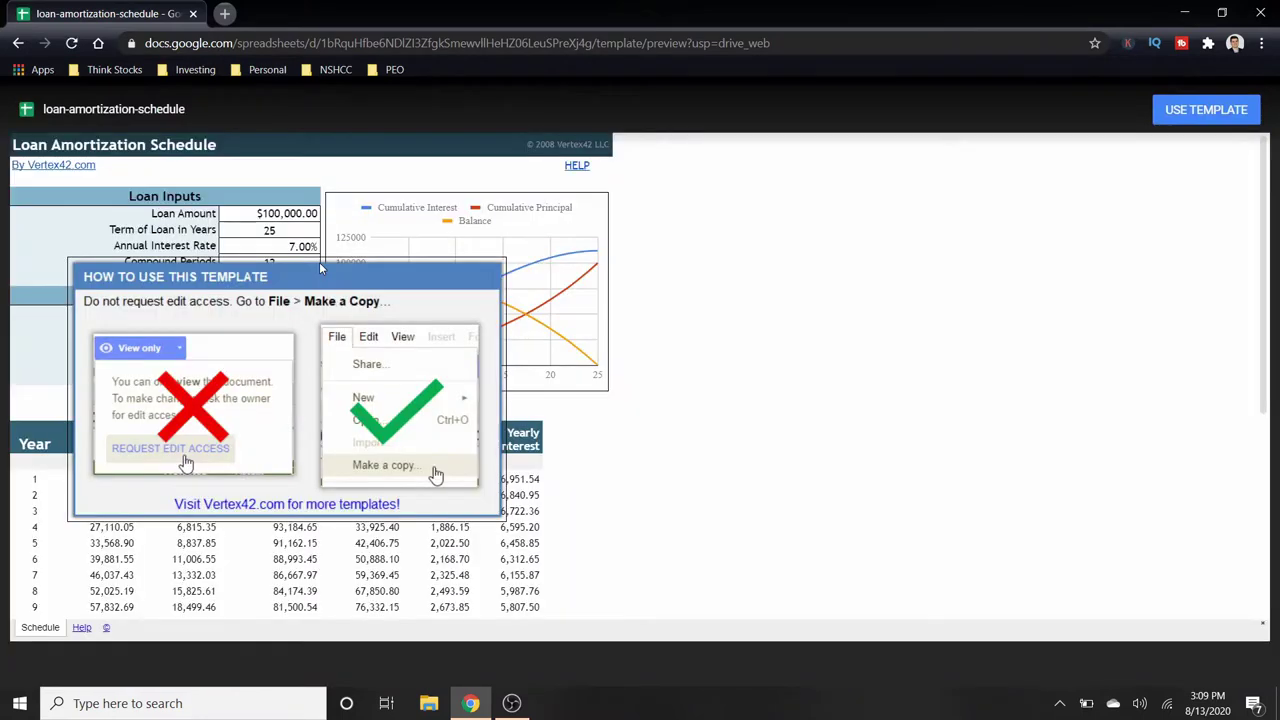
{"action": "left_click", "coordinate": [1191, 120]}
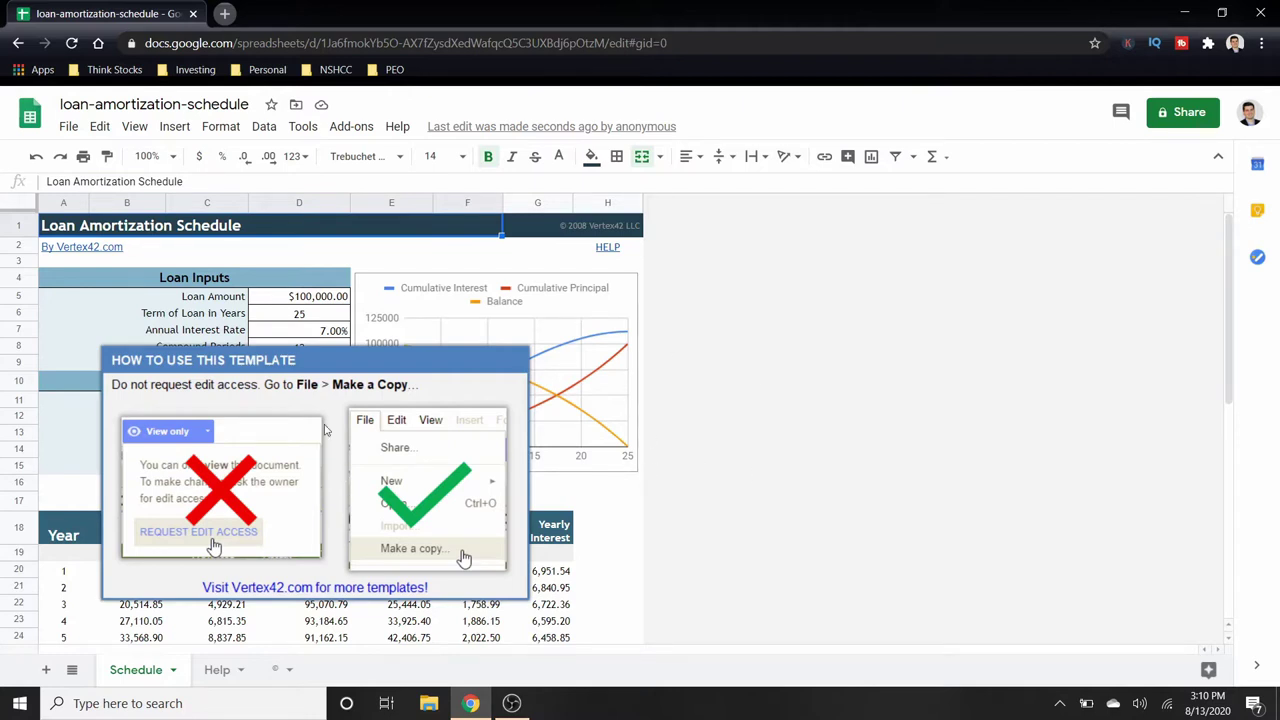
- Delete the "How to use this template" image covering the Schedule sheet
{"action": "left_click", "coordinate": [323, 425]}
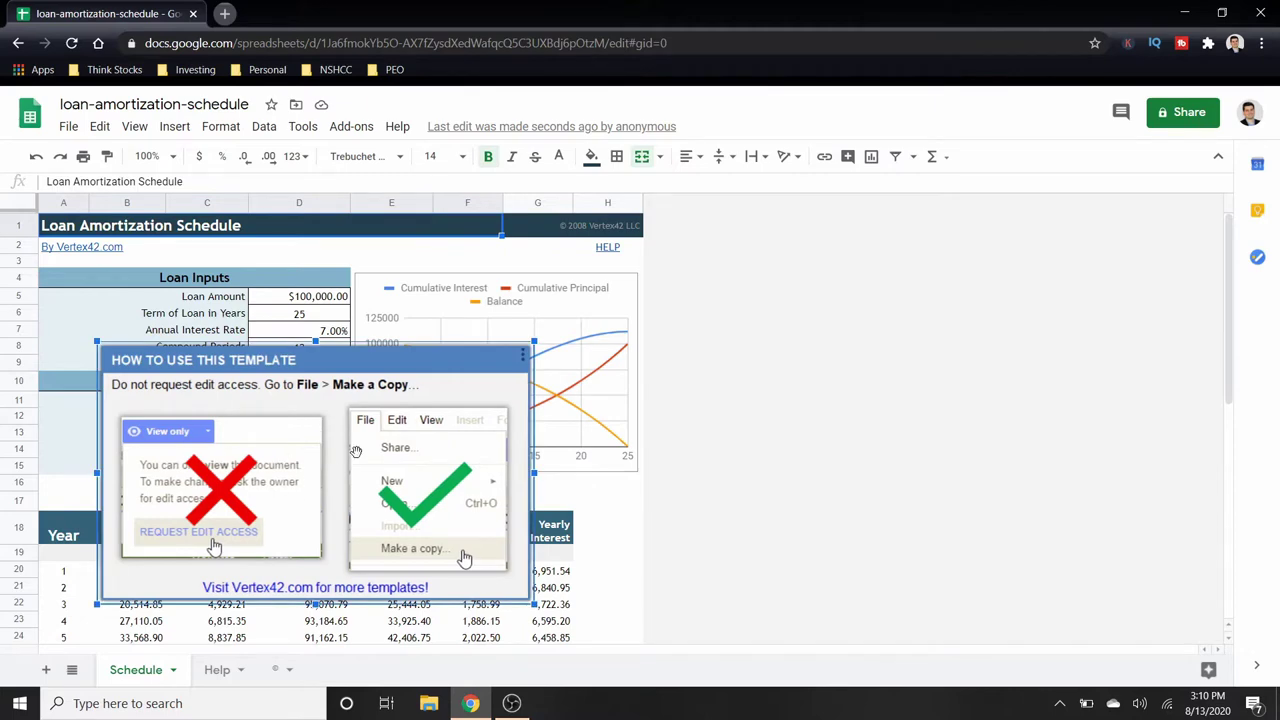
{"action": "key", "text": "Delete"}
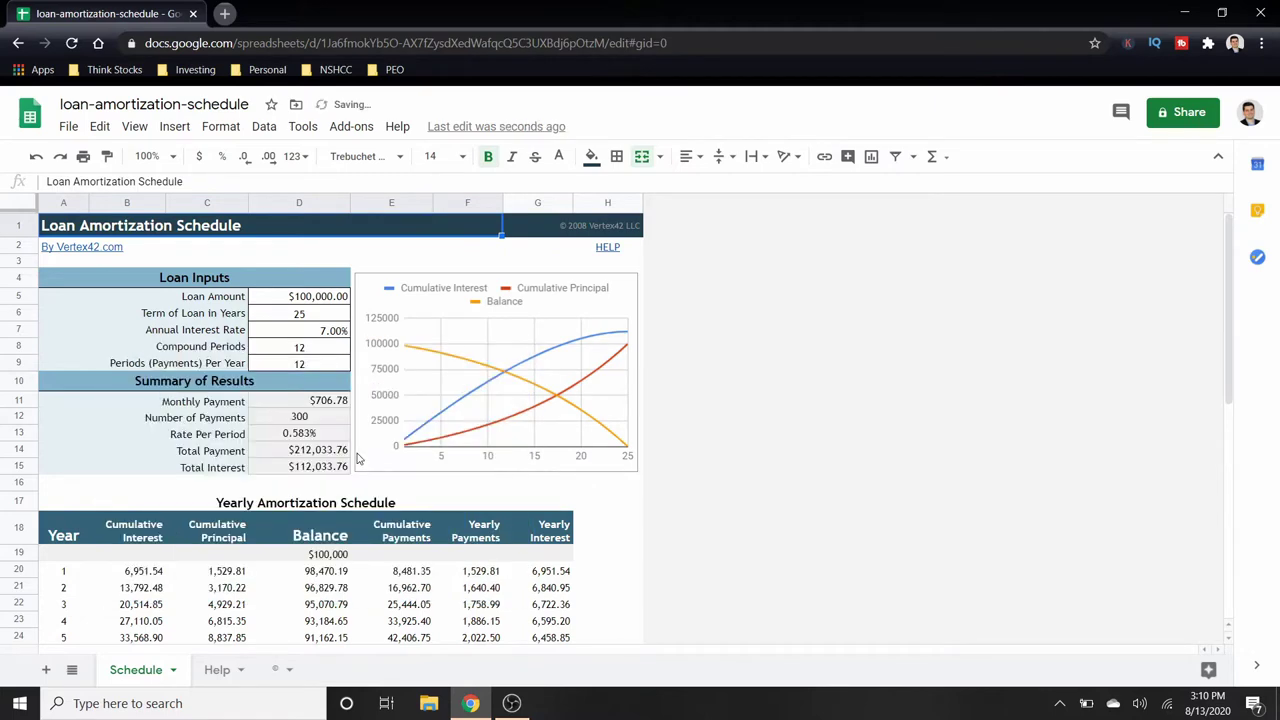
{"action": "scroll", "coordinate": [252, 545], "scroll_direction": "down", "scroll_amount": 5}
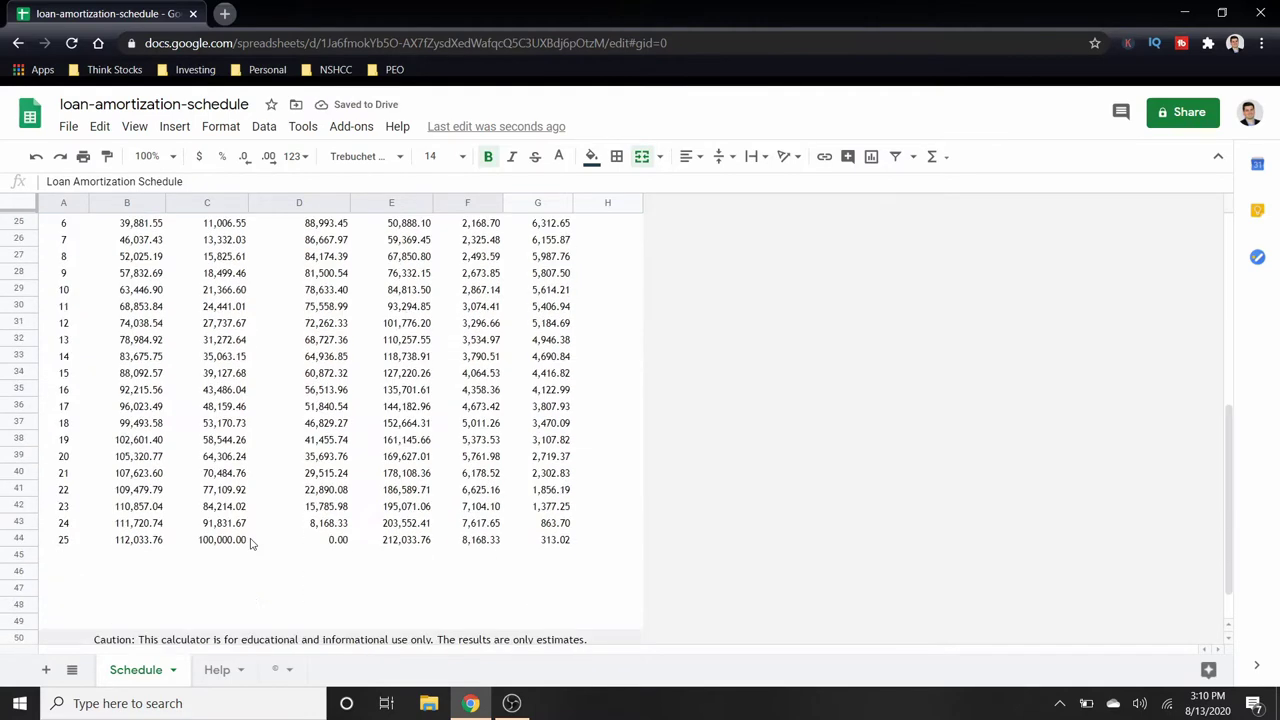
{"action": "scroll", "coordinate": [252, 545], "scroll_direction": "up", "scroll_amount": 5}
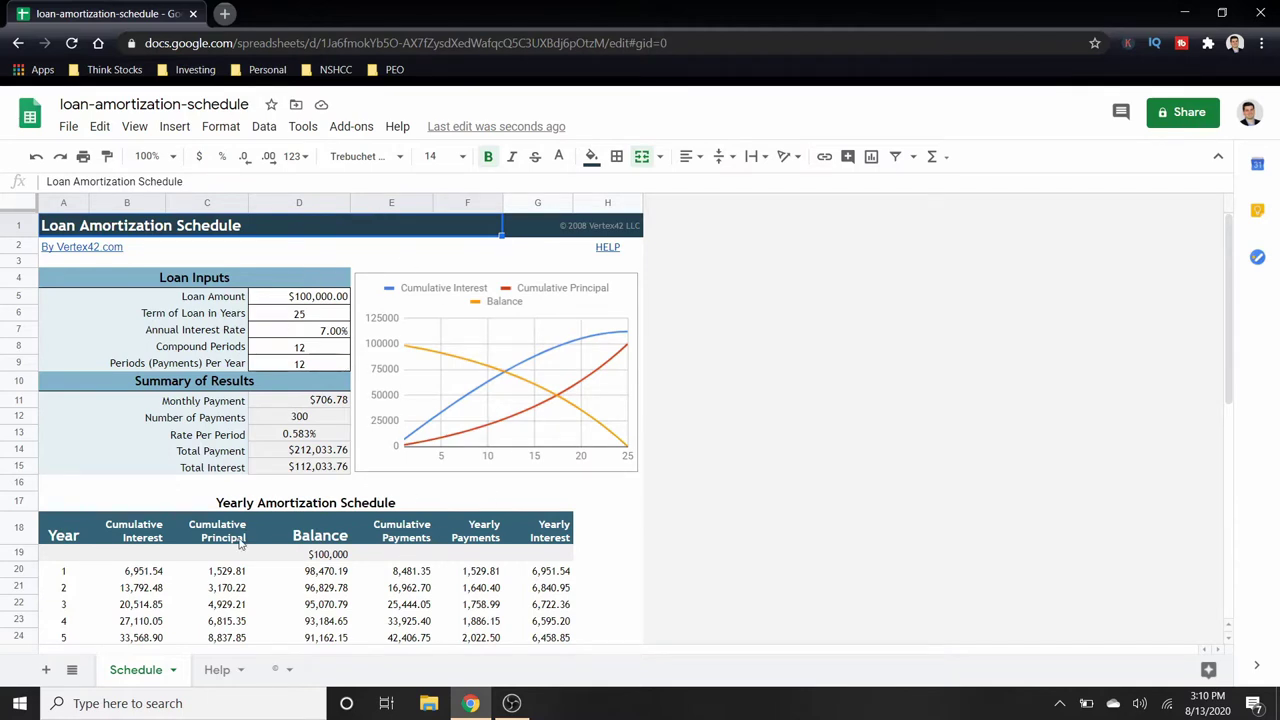
- Set the Loan Amount in the Loan Inputs to 300000
{"action": "left_click", "coordinate": [334, 299]}
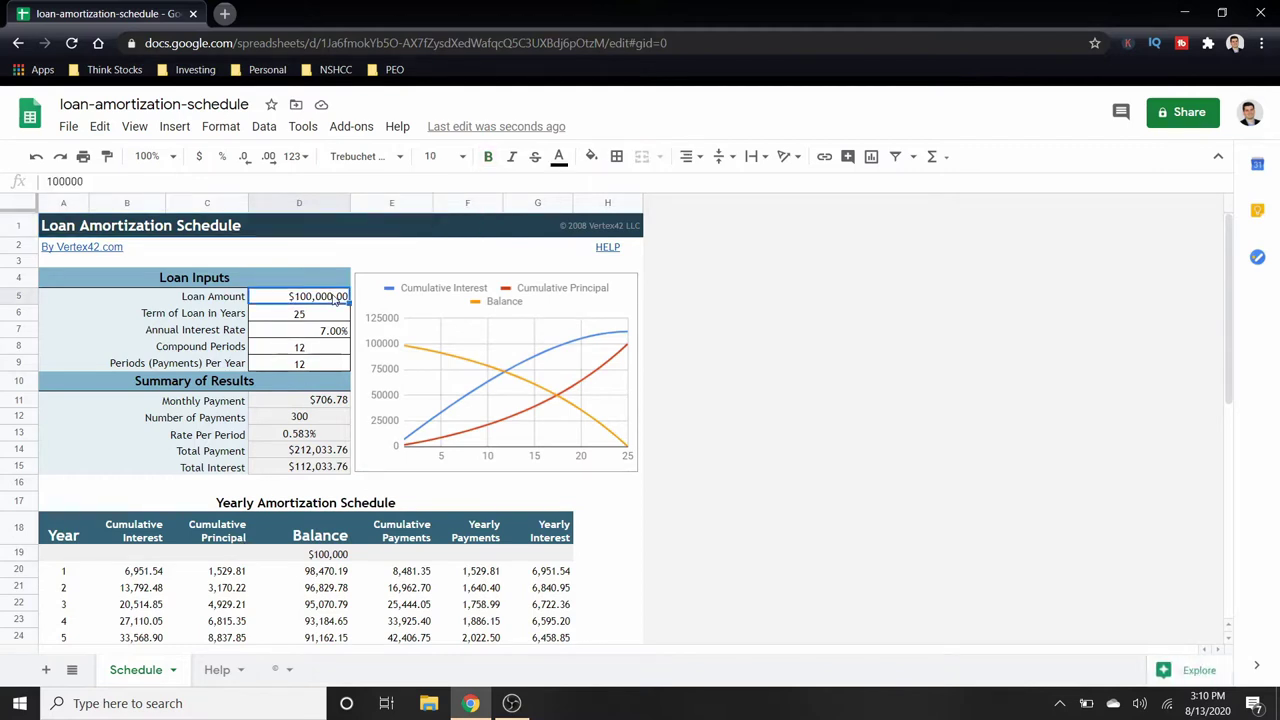
{"action": "type", "text": "300,"}
{"action": "type", "text": "00"}
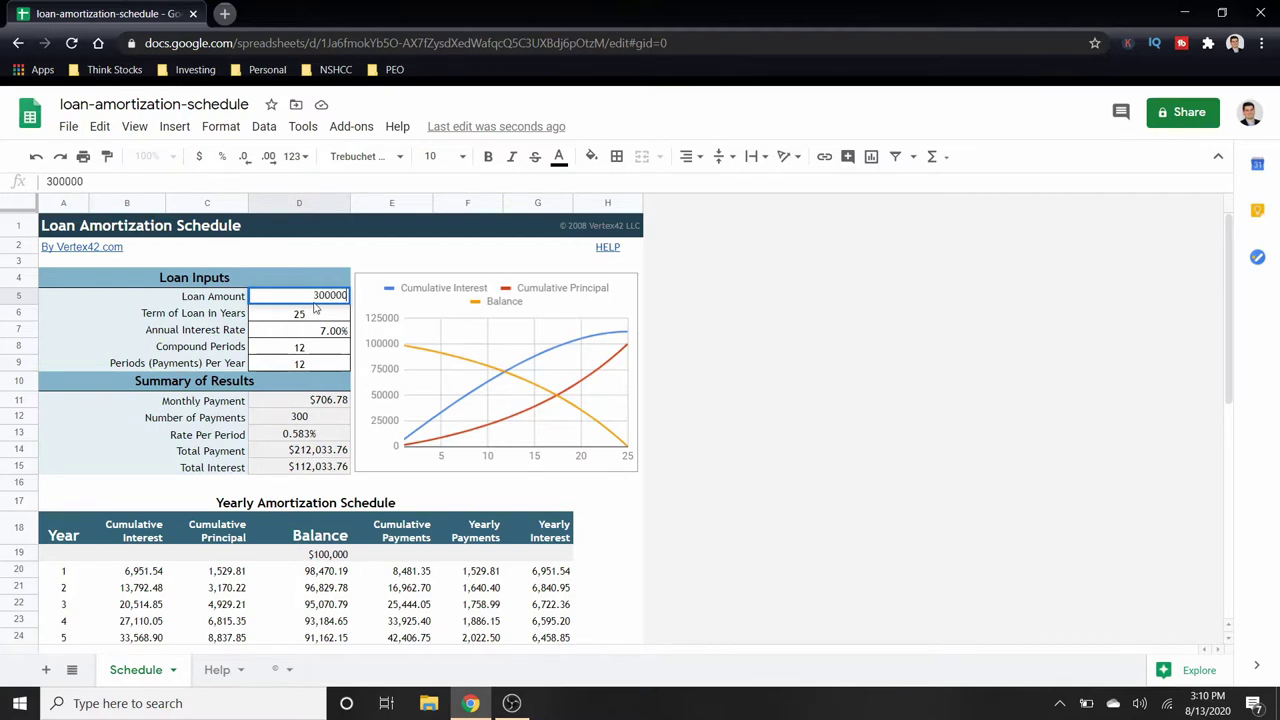
{"action": "type", "text": "0"}
{"action": "key", "text": "Return"}
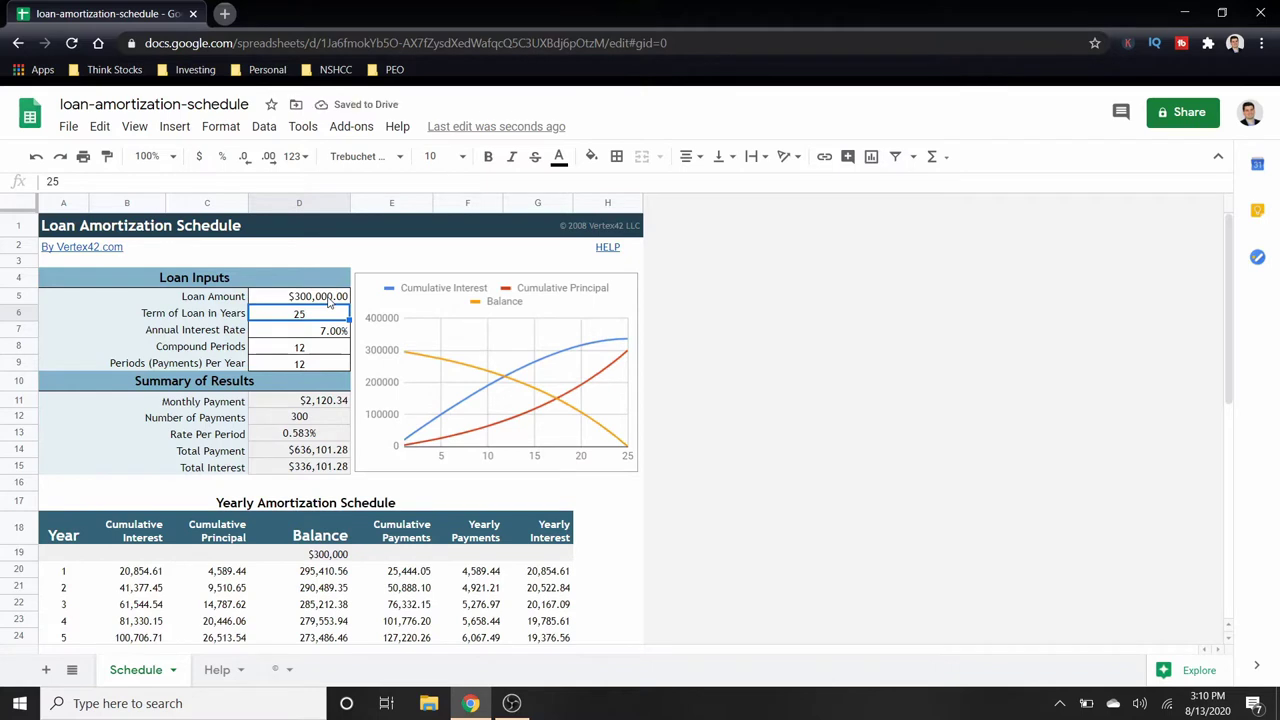
- Set the Term of Loan in Years to 30 and the Annual Interest Rate to 3%
{"action": "type", "text": "30"}
{"action": "key", "text": "Return"}
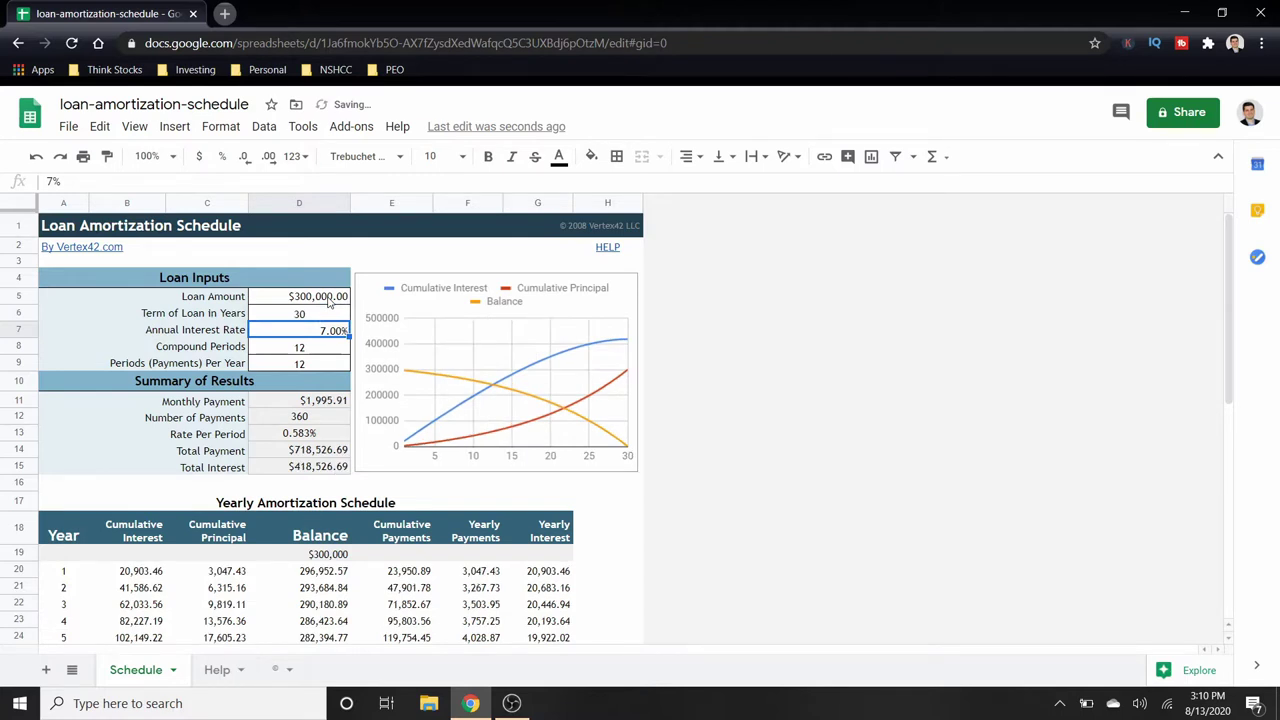
{"action": "type", "text": "3"}
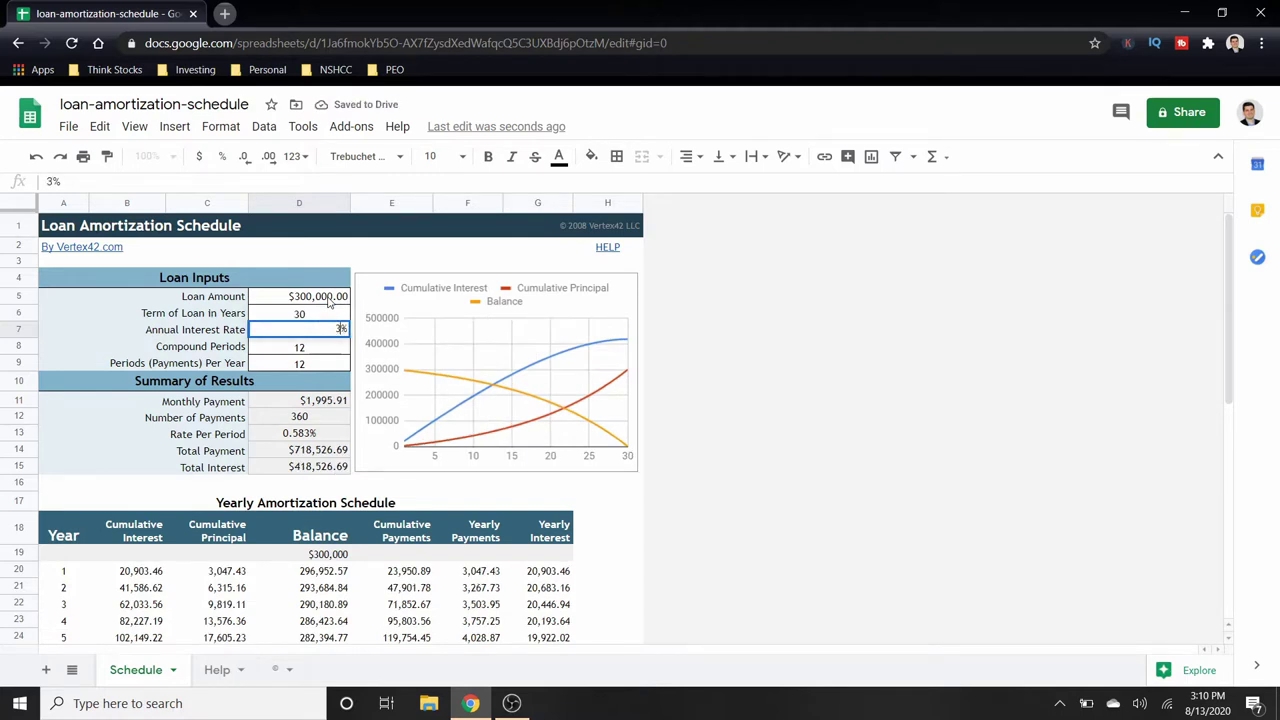
{"action": "key", "text": "Return"}
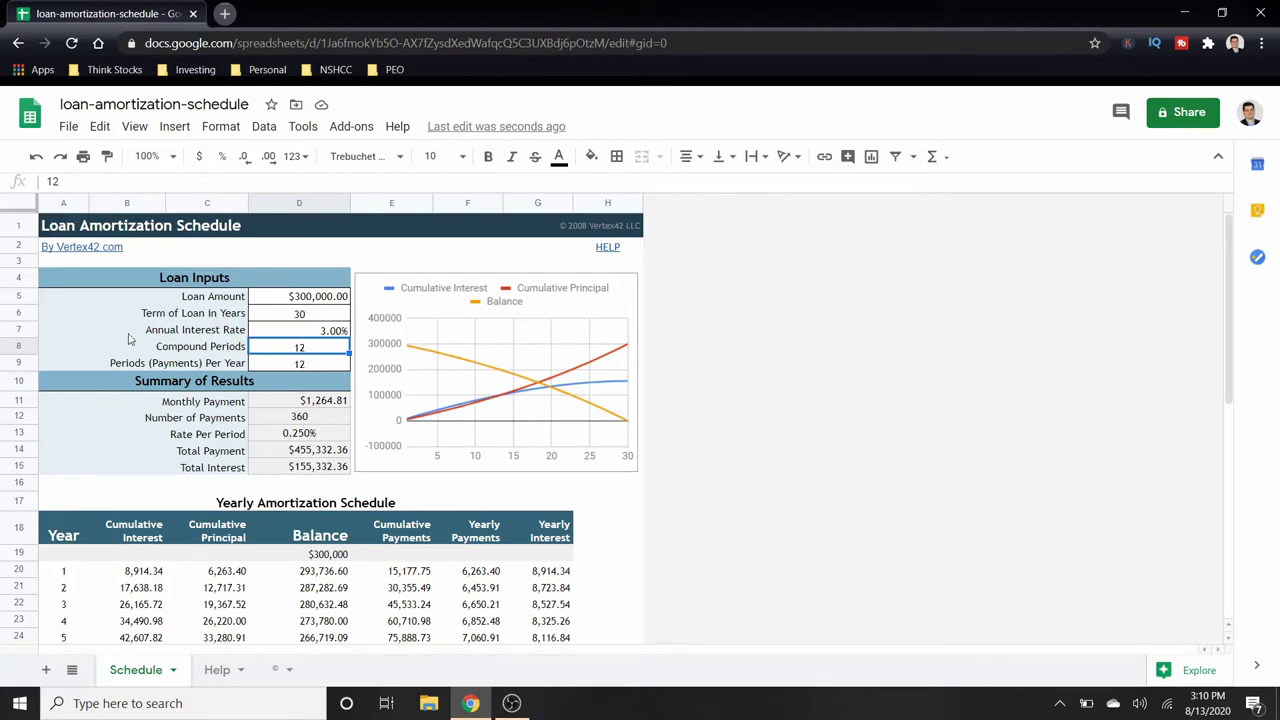
- Examine the Monthly Payment, Number of Payments and Rate Per Period formulas in the Summary of Results
{"action": "scroll", "coordinate": [266, 441], "scroll_direction": "down", "scroll_amount": 1}
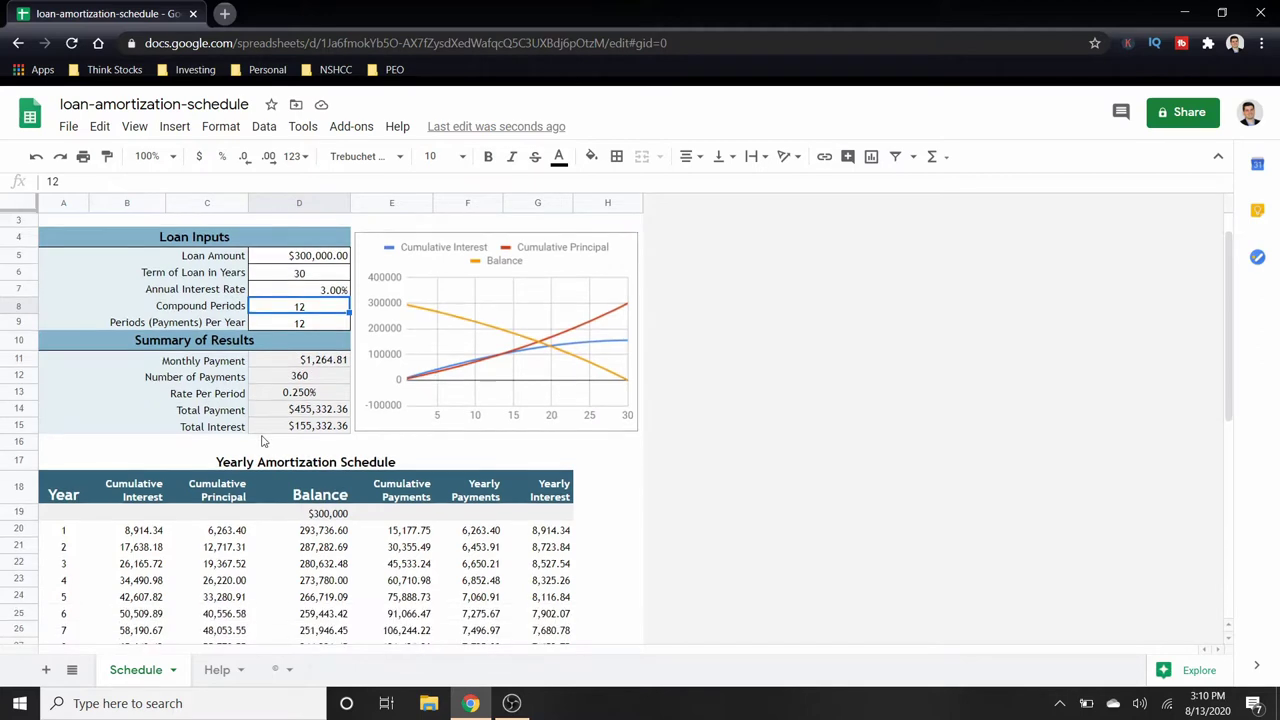
{"action": "left_click", "coordinate": [318, 364]}
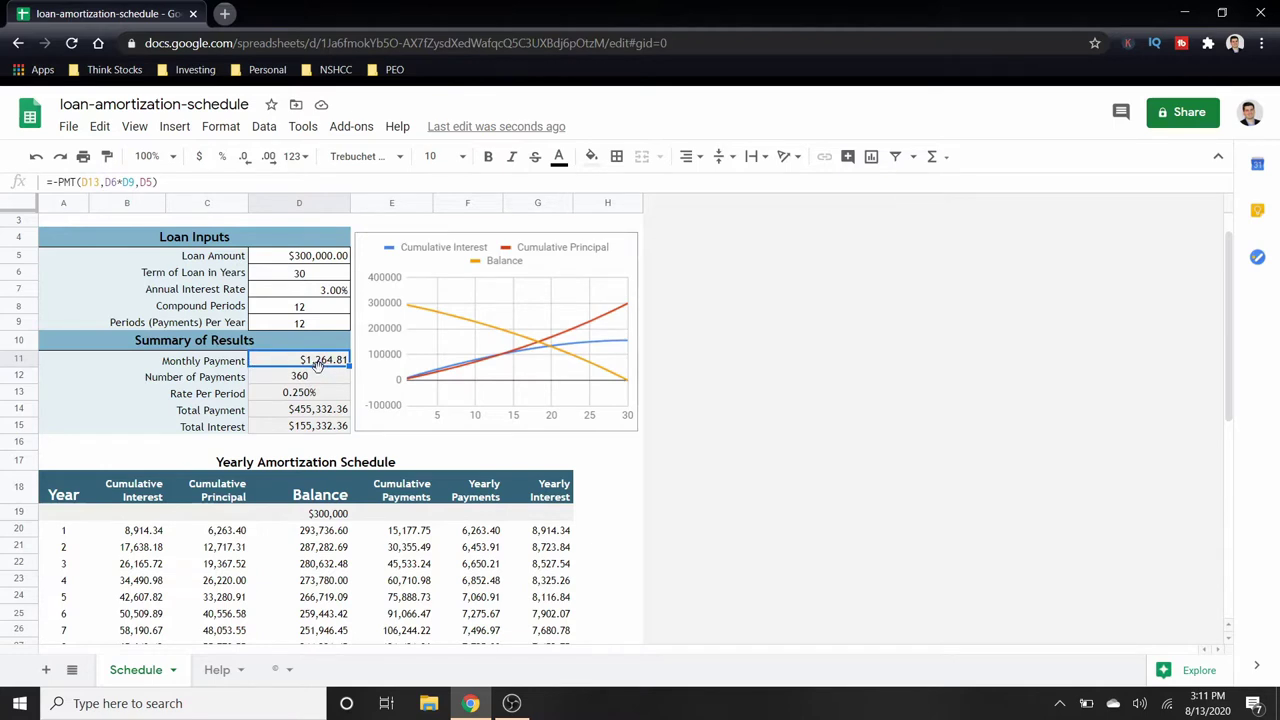
{"action": "left_click", "coordinate": [292, 381]}
{"action": "double_click", "coordinate": [290, 375]}
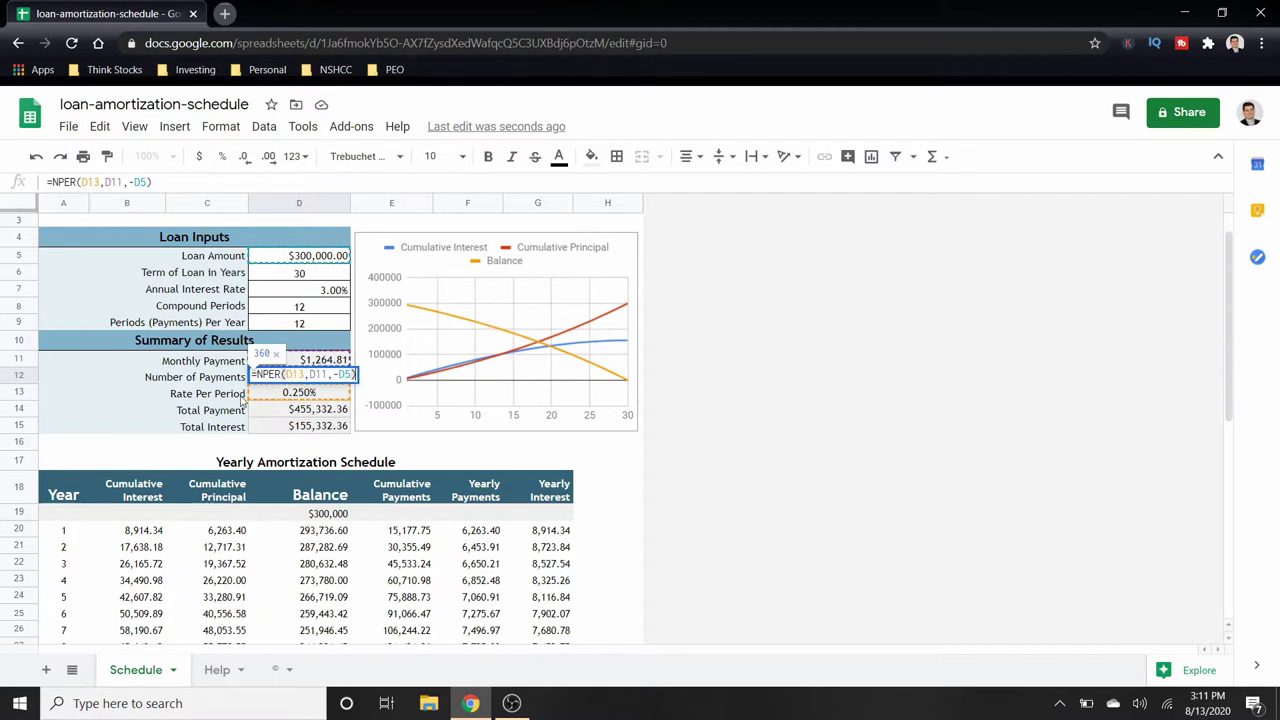
{"action": "left_click", "coordinate": [258, 395]}
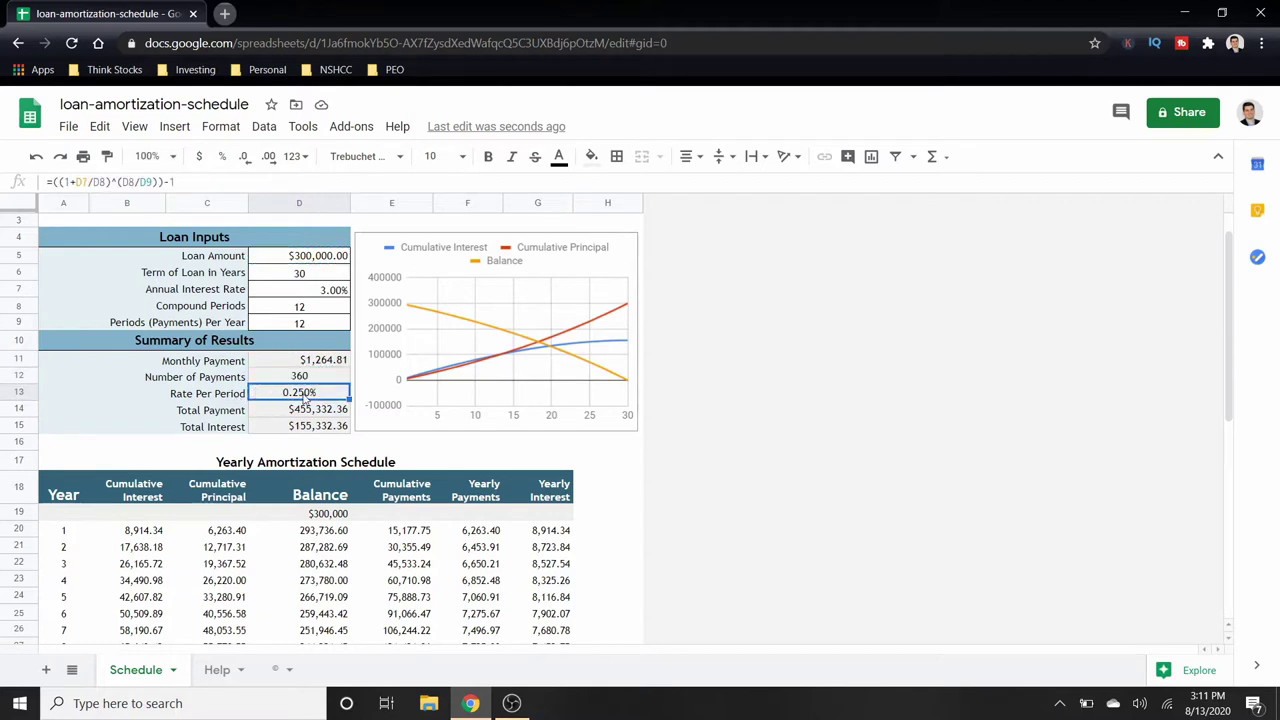
- Review the Total Payment and Total Interest results against the loan amount and annual interest rate
{"action": "left_click", "coordinate": [281, 414]}
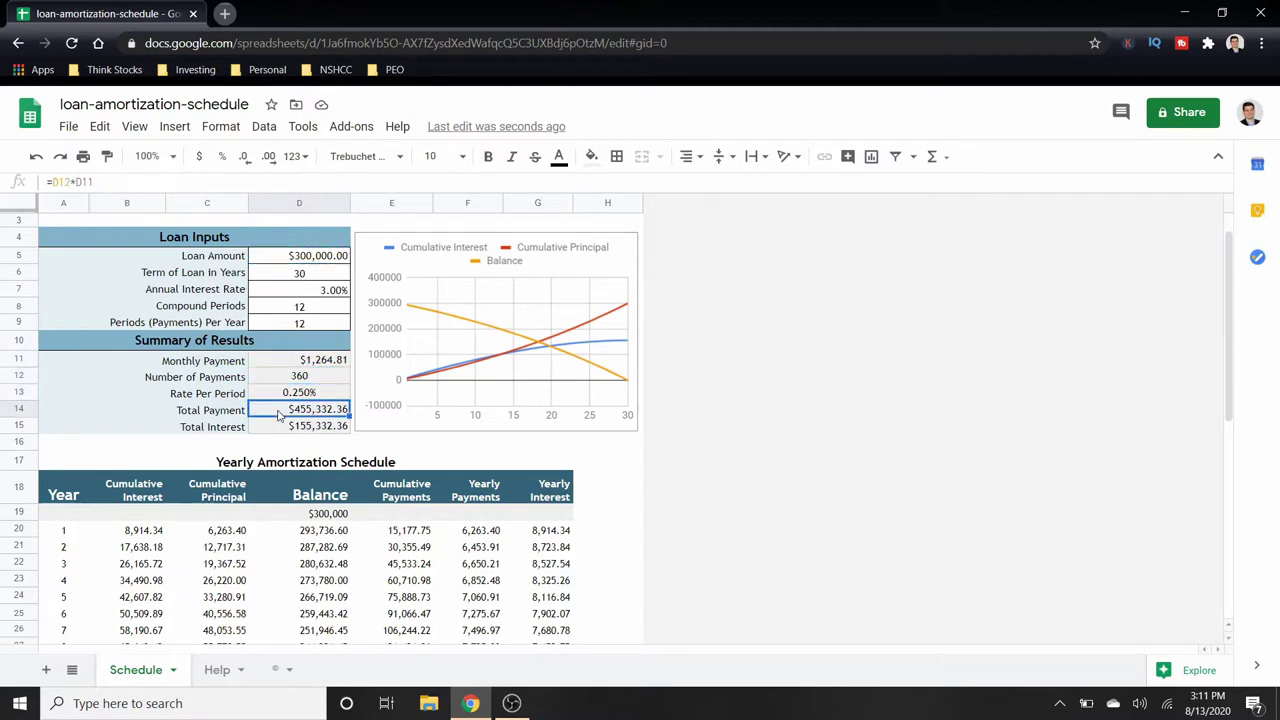
{"action": "left_click", "coordinate": [192, 418]}
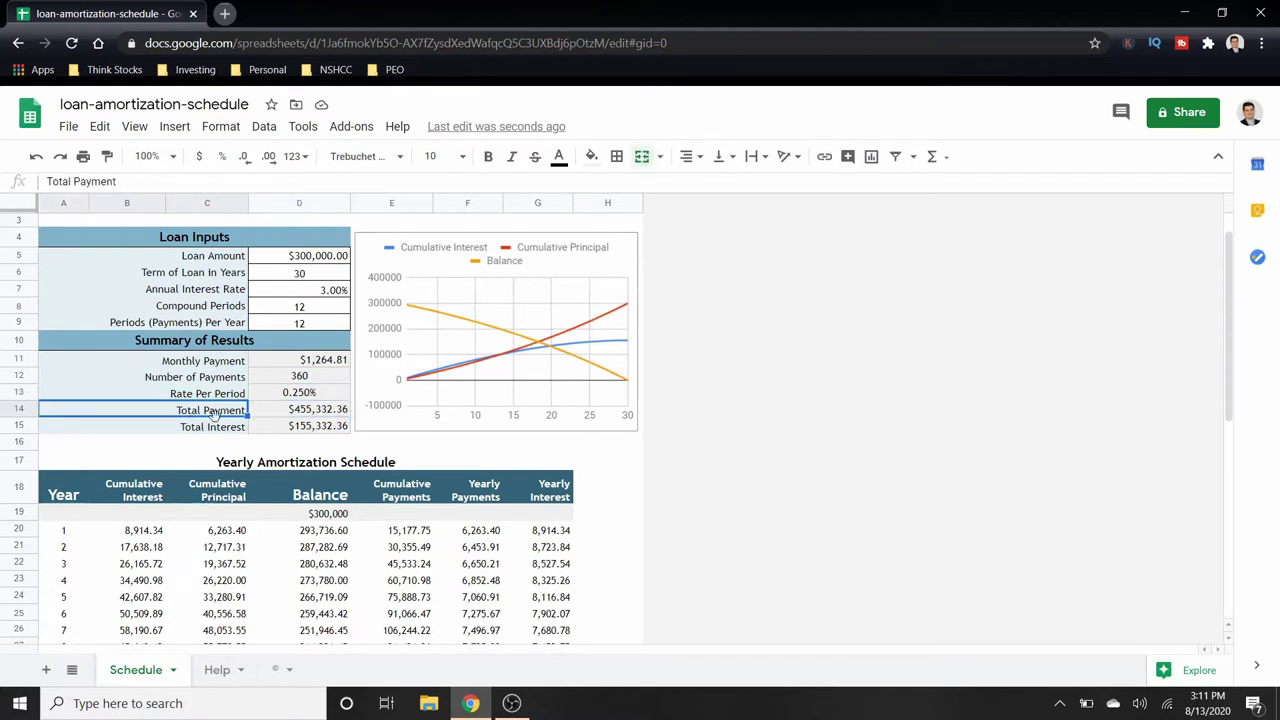
{"action": "left_click", "coordinate": [268, 416]}
{"action": "left_click", "coordinate": [236, 430]}
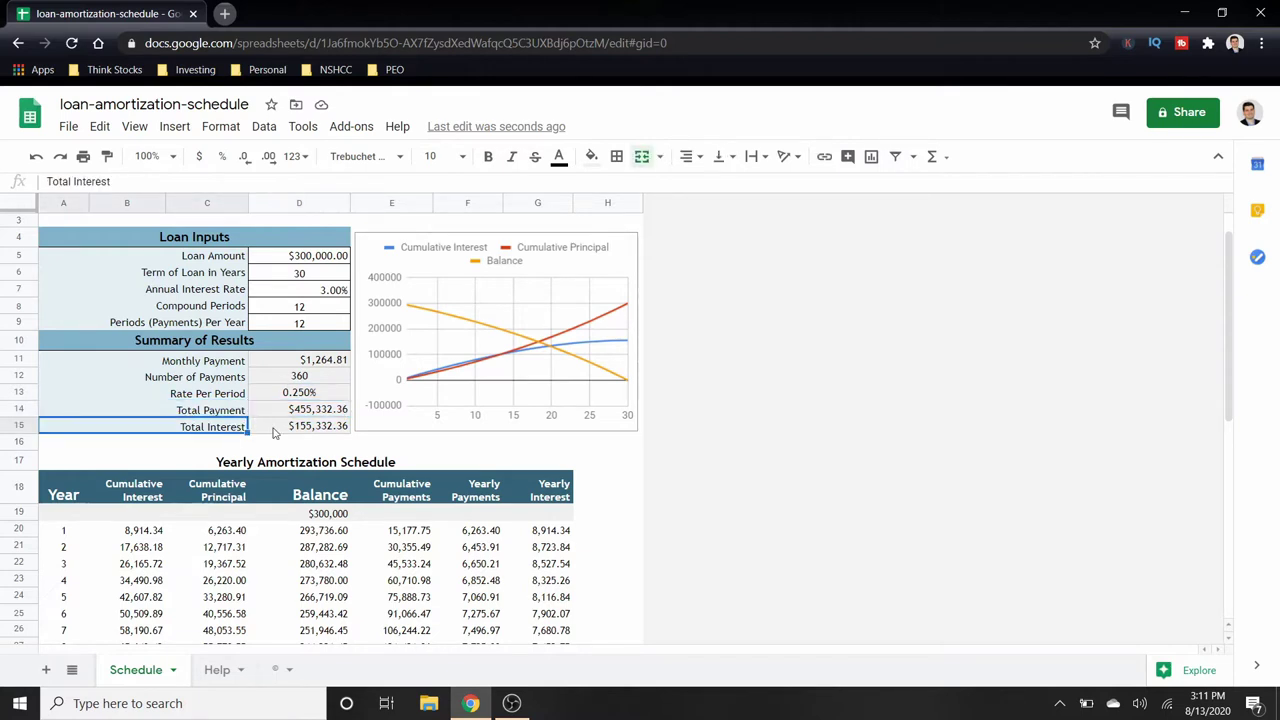
{"action": "left_click", "coordinate": [275, 432]}
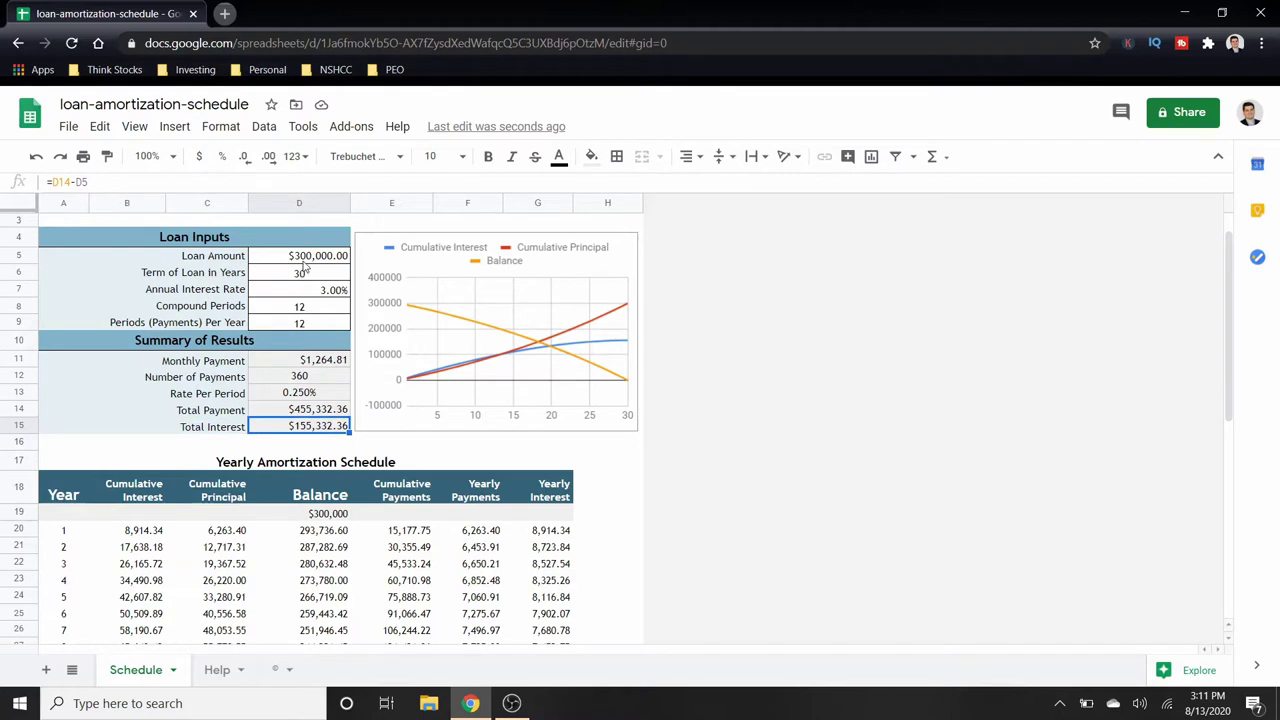
{"action": "left_click", "coordinate": [303, 263]}
{"action": "left_click", "coordinate": [287, 292]}
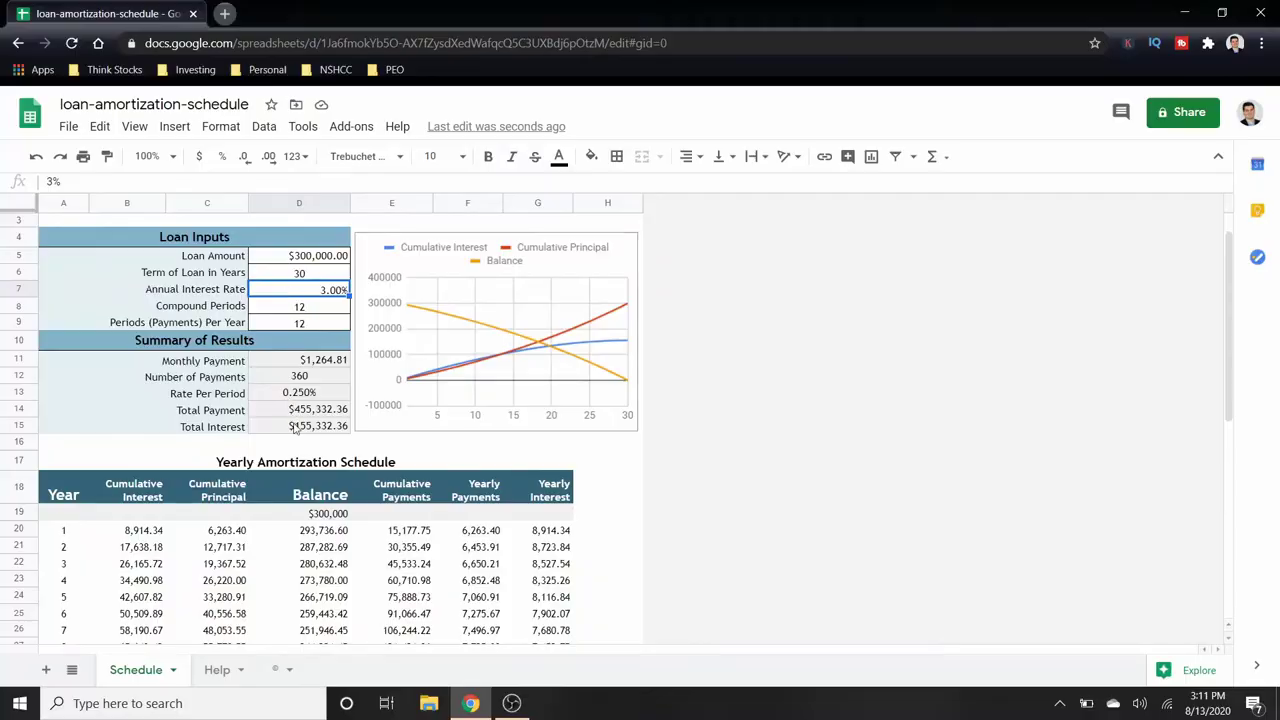
{"action": "left_click", "coordinate": [296, 427]}
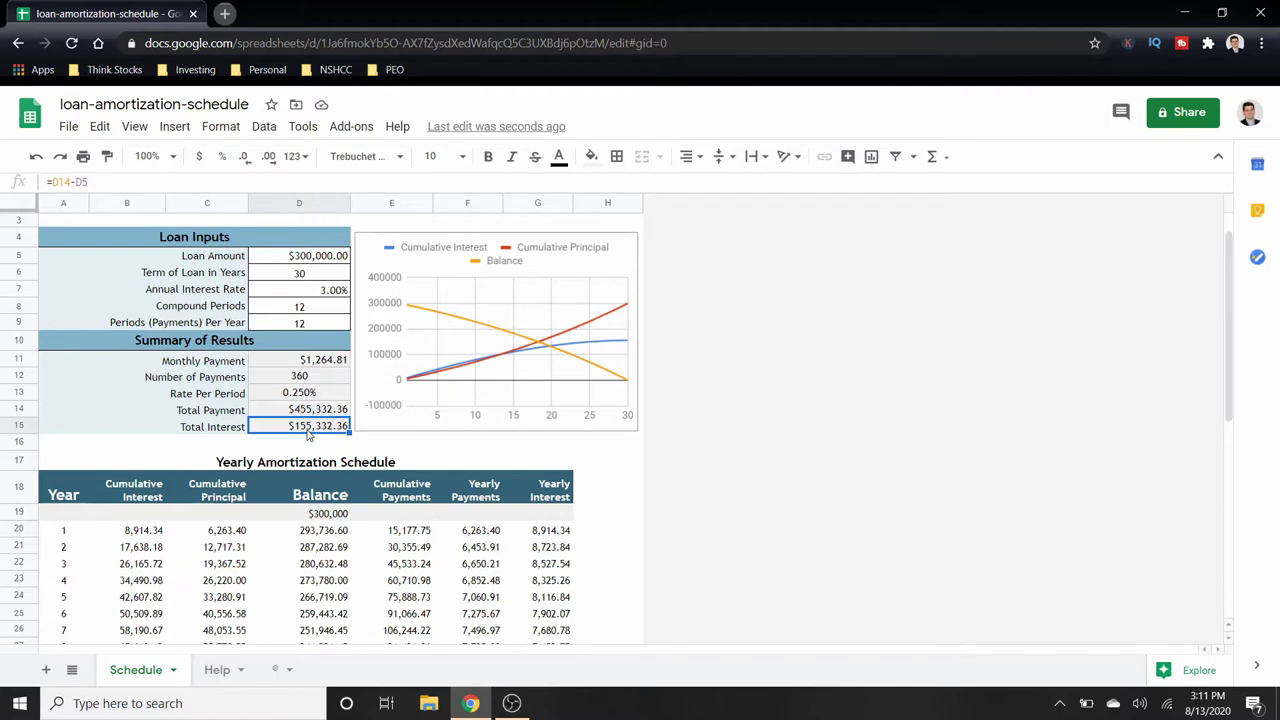
- Look through all years of the Yearly Amortization Schedule table
{"action": "scroll", "coordinate": [349, 466], "scroll_direction": "down", "scroll_amount": 2}
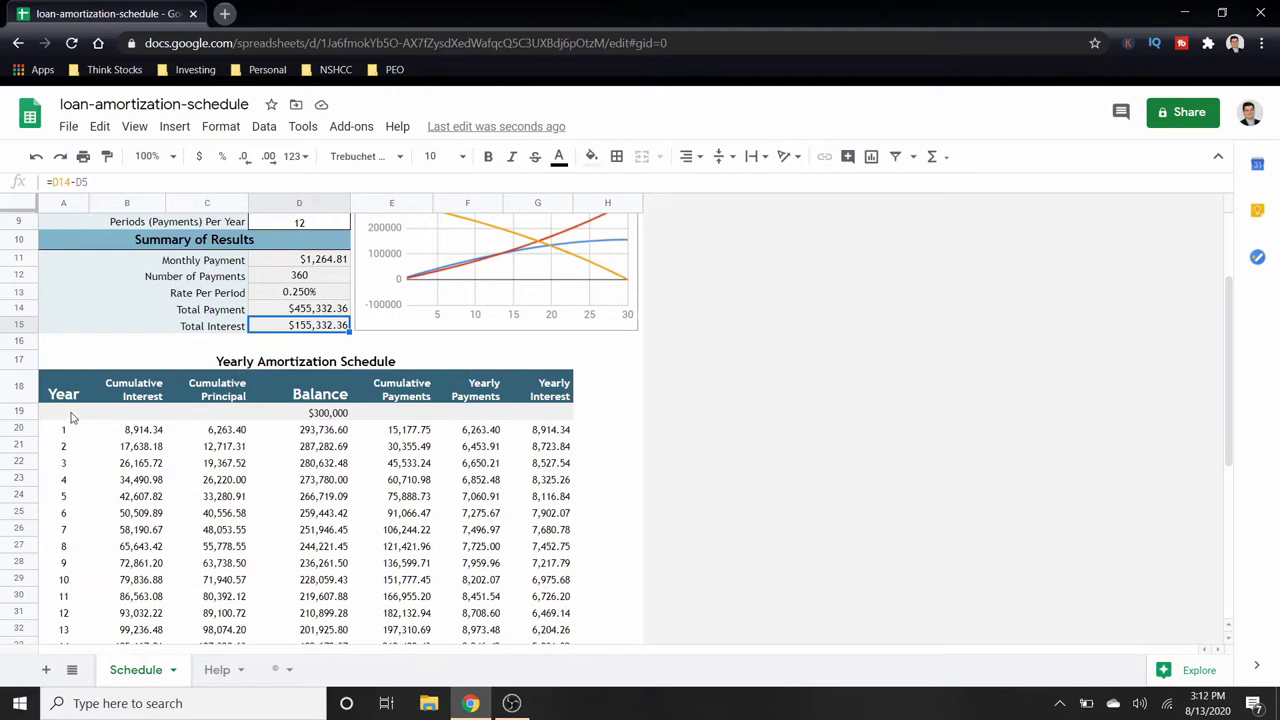
{"action": "scroll", "coordinate": [148, 500], "scroll_direction": "down", "scroll_amount": 4}
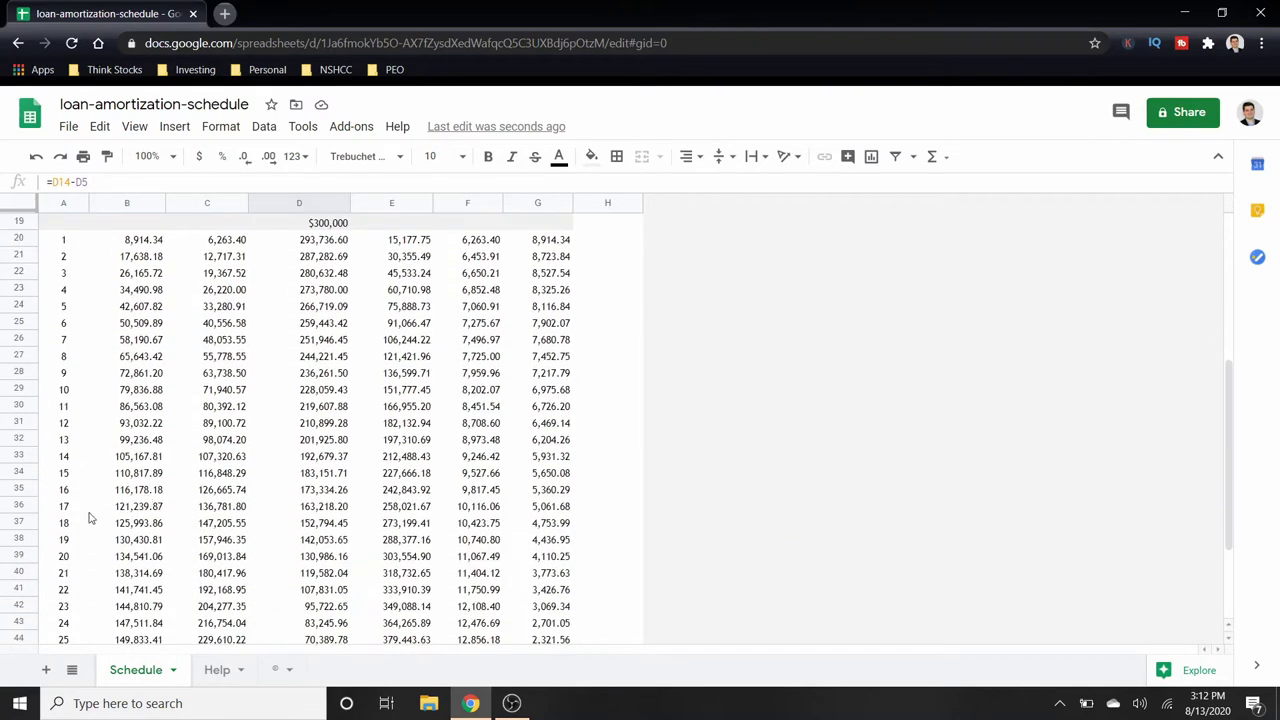
{"action": "scroll", "coordinate": [90, 545], "scroll_direction": "down", "scroll_amount": 5}
{"action": "scroll", "coordinate": [85, 549], "scroll_direction": "up", "scroll_amount": 2}
{"action": "scroll", "coordinate": [85, 549], "scroll_direction": "up", "scroll_amount": 10}
{"action": "scroll", "coordinate": [85, 549], "scroll_direction": "down", "scroll_amount": 12}
{"action": "scroll", "coordinate": [85, 549], "scroll_direction": "up", "scroll_amount": 5}
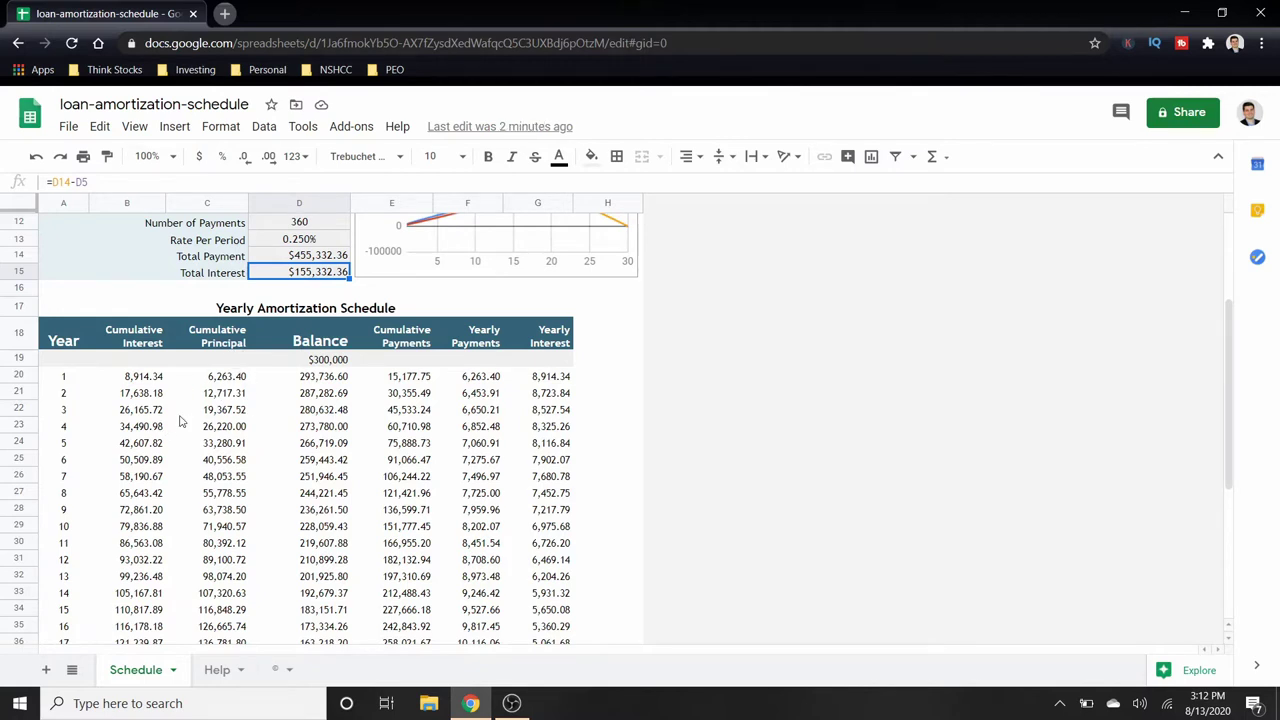
- Compare the year 1 Cumulative Interest and Cumulative Principal cells, and check the year 2 principal
{"action": "left_click", "coordinate": [221, 381]}
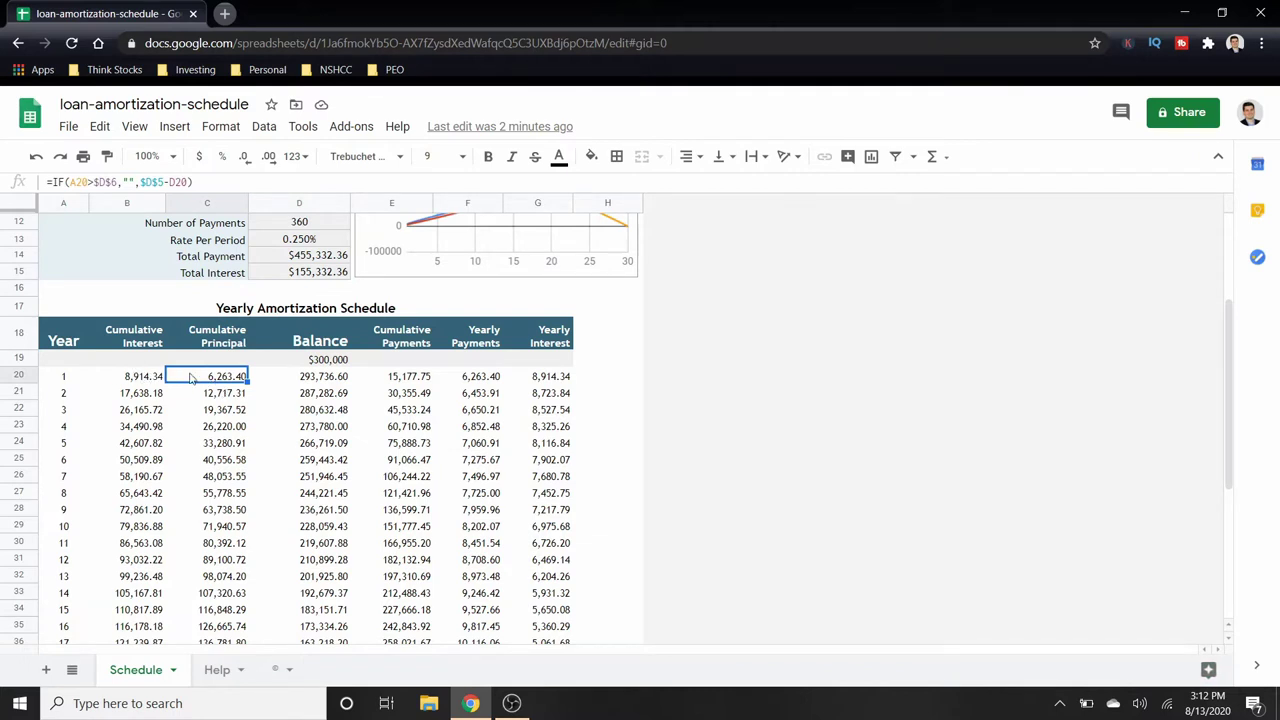
{"action": "left_click", "coordinate": [150, 388]}
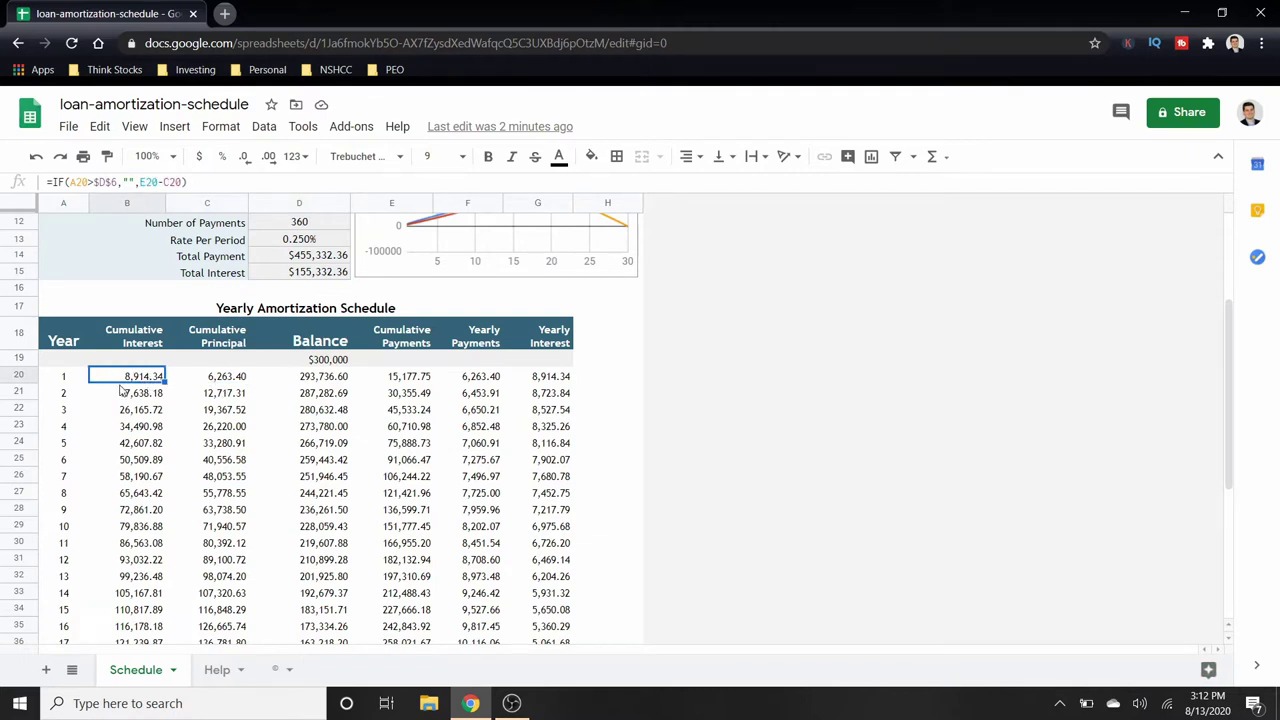
{"action": "left_click", "coordinate": [218, 383]}
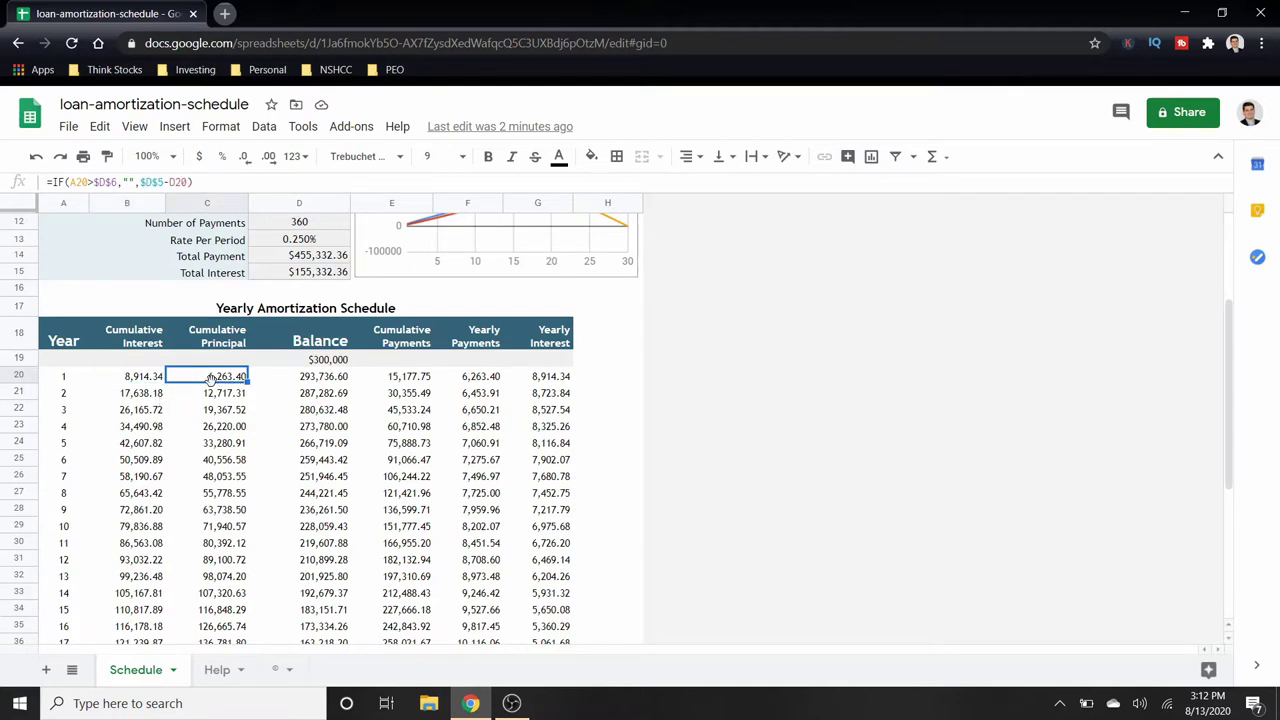
{"action": "left_click", "coordinate": [217, 397]}
{"action": "left_click", "coordinate": [215, 382]}
{"action": "left_click", "coordinate": [143, 380]}
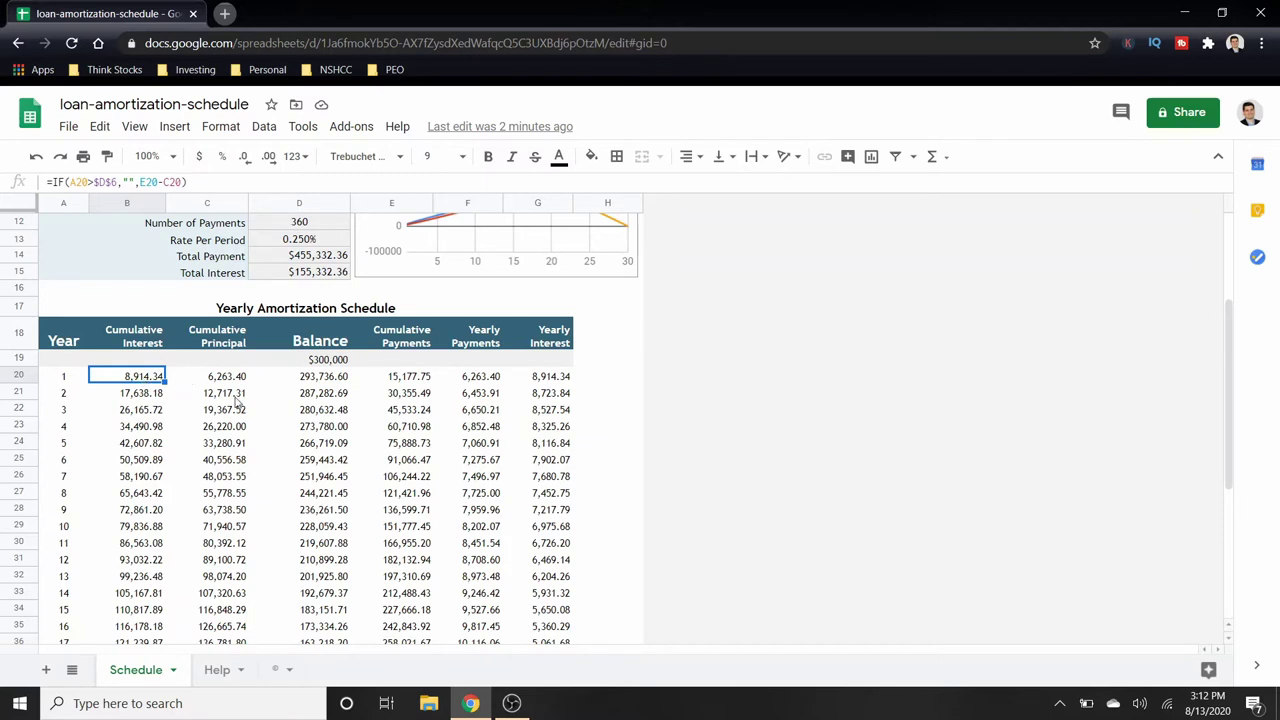
- Review the yearly and cumulative column headings, and compare the Cumulative Interest of years 1 and 2
{"action": "left_click", "coordinate": [548, 340]}
{"action": "left_click", "coordinate": [484, 341]}
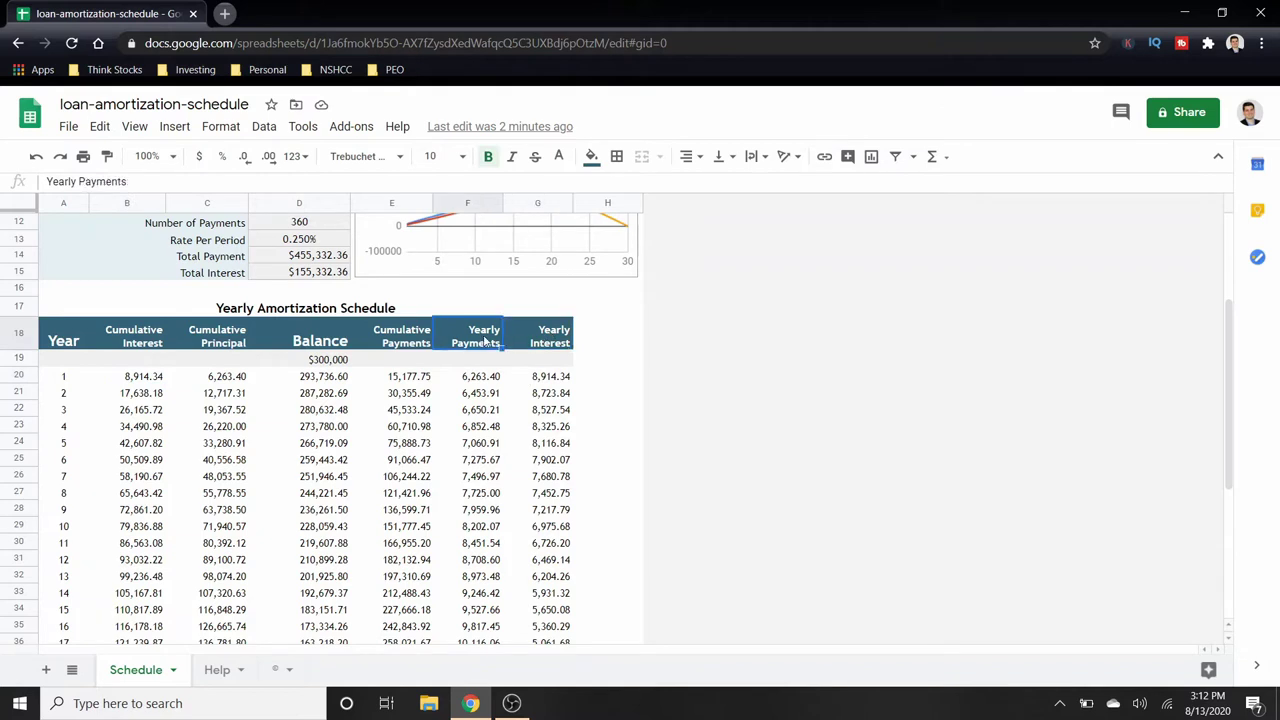
{"action": "left_click", "coordinate": [207, 344]}
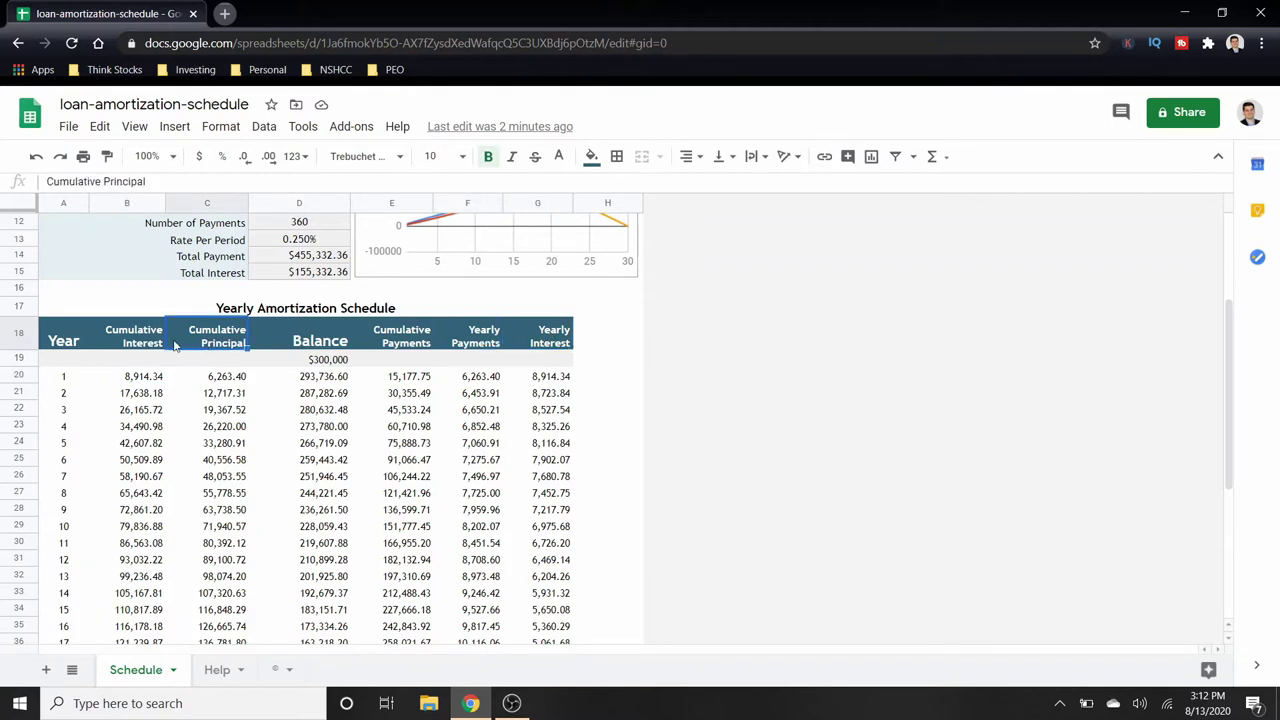
{"action": "left_click", "coordinate": [160, 345]}
{"action": "left_click", "coordinate": [154, 378]}
{"action": "left_click", "coordinate": [151, 395]}
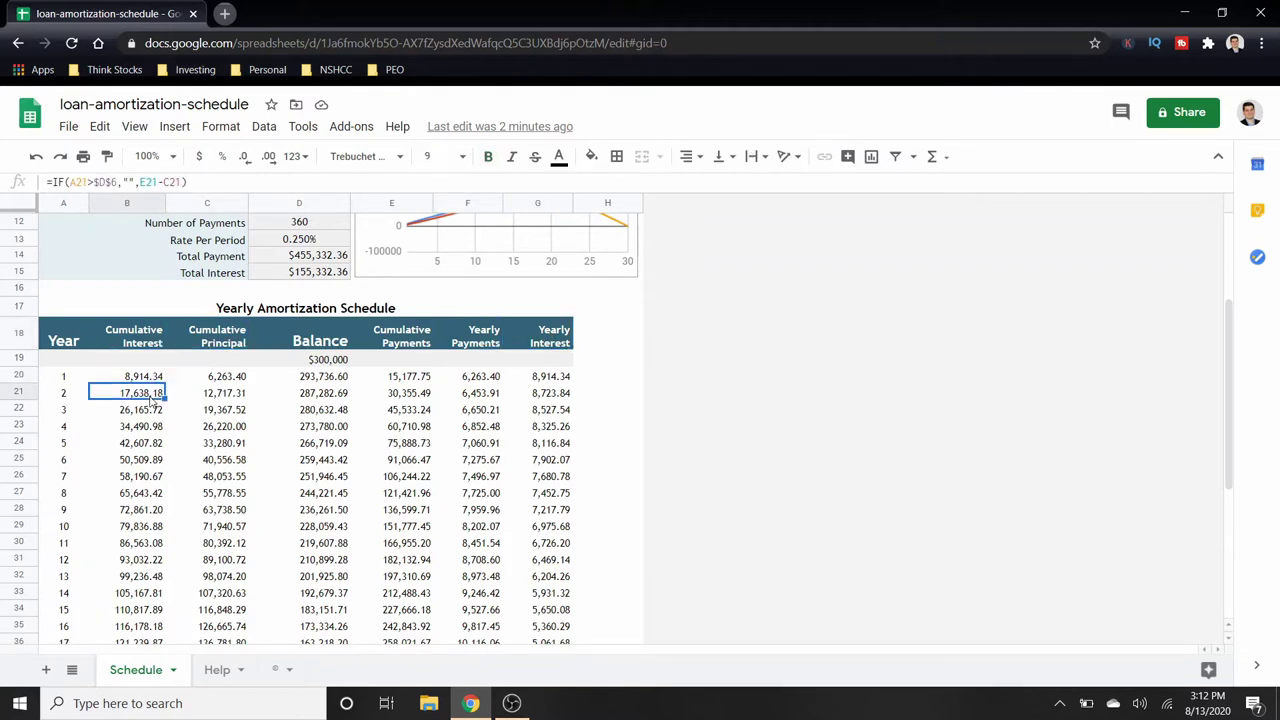
{"action": "left_click", "coordinate": [150, 380]}
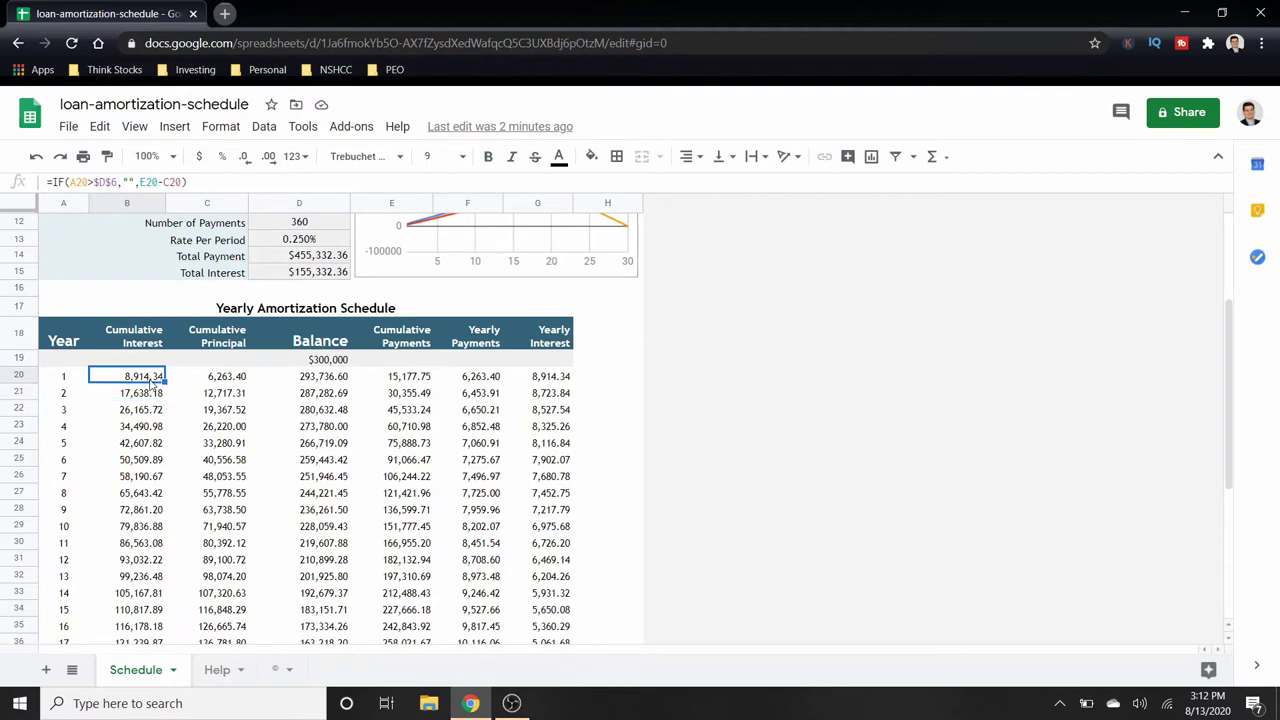
- Check the Cumulative Interest figures of years 2 through 4 in the Yearly Amortization Schedule
{"action": "key", "text": "Down"}
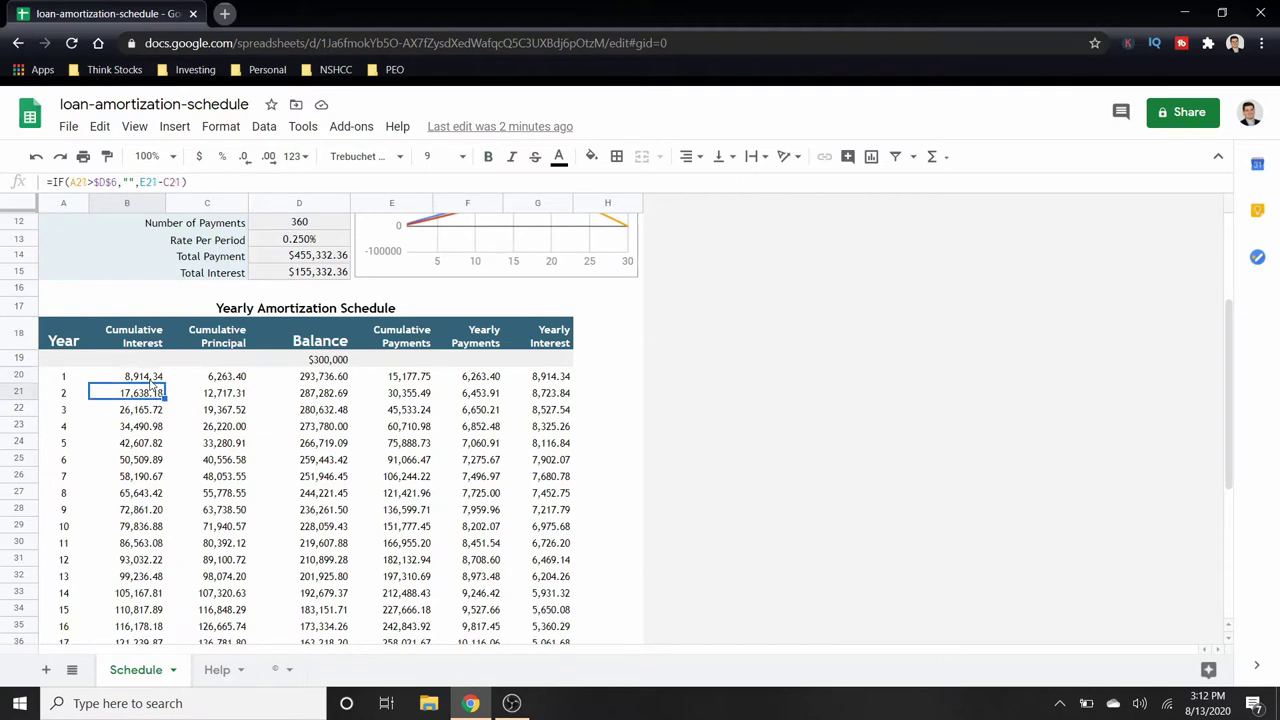
{"action": "key", "text": "Down"}
{"action": "key", "text": "Down"}
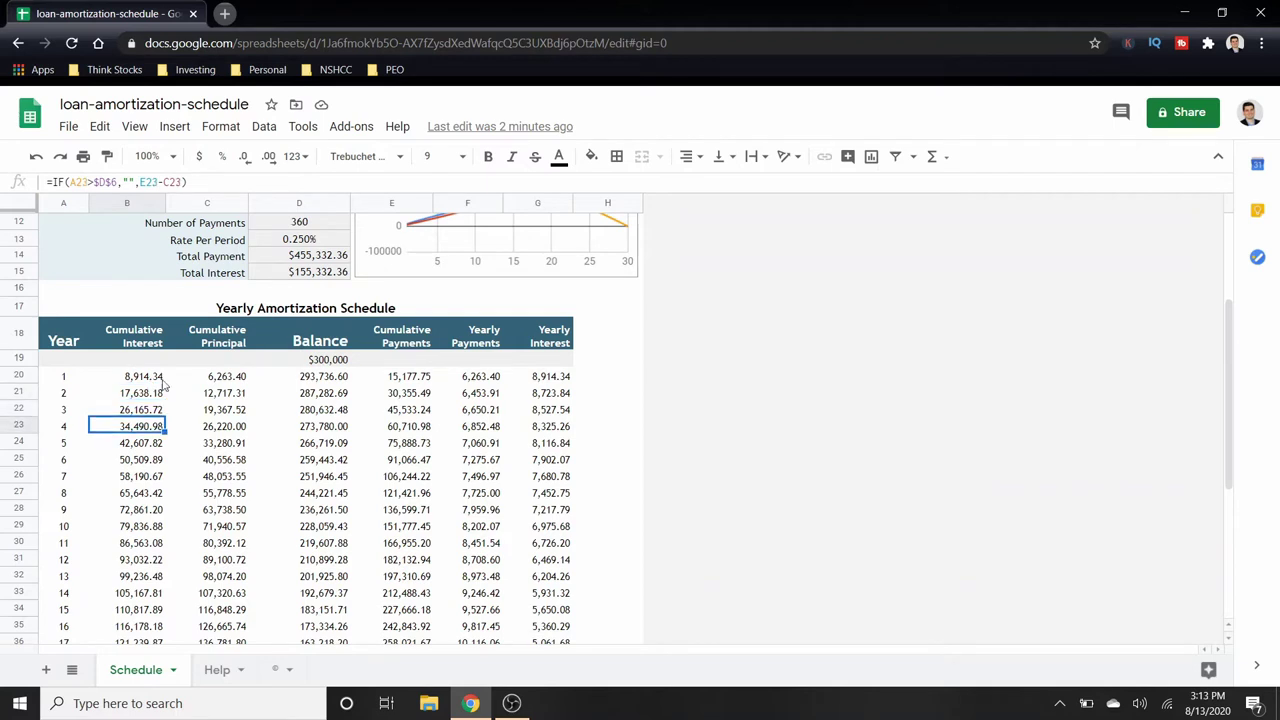
- Compare the year 1 Yearly Payments cell with the year 1 Yearly Interest cell
{"action": "left_click", "coordinate": [488, 379]}
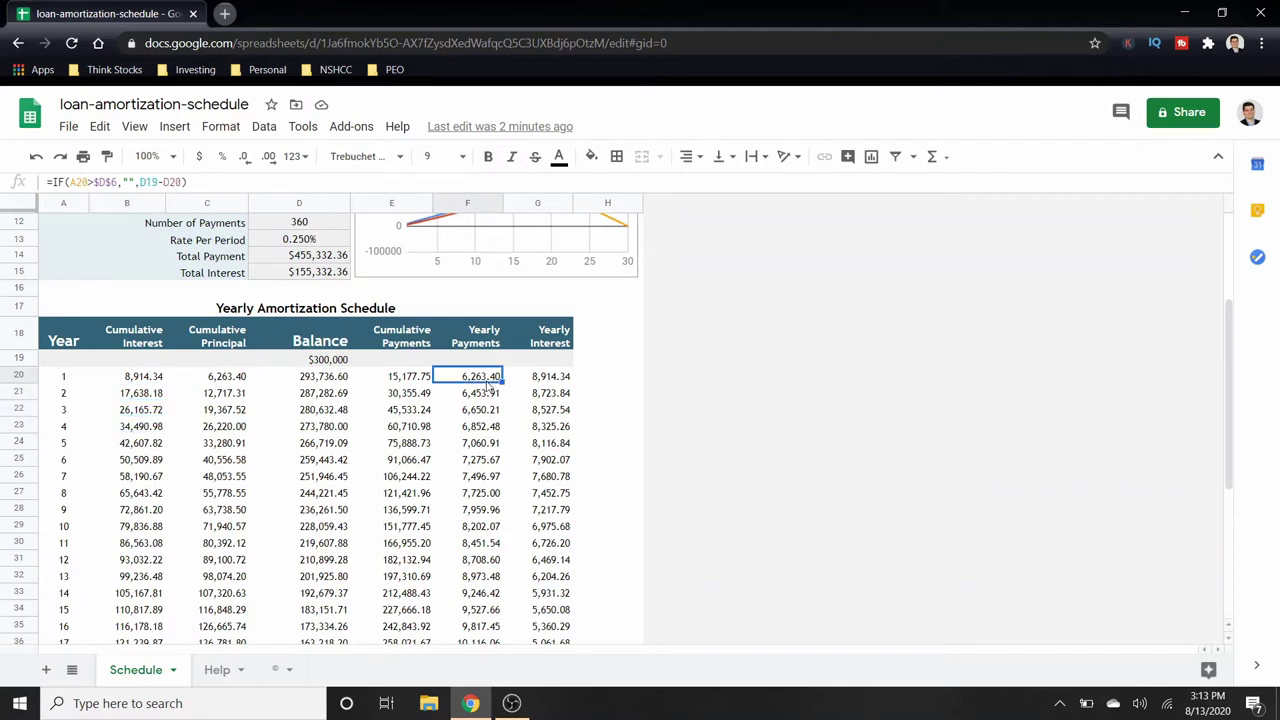
{"action": "left_click", "coordinate": [538, 381]}
{"action": "left_click", "coordinate": [497, 377]}
{"action": "left_click", "coordinate": [540, 378]}
{"action": "left_click", "coordinate": [479, 379]}
{"action": "scroll", "coordinate": [487, 334], "scroll_direction": "down", "scroll_amount": 1}
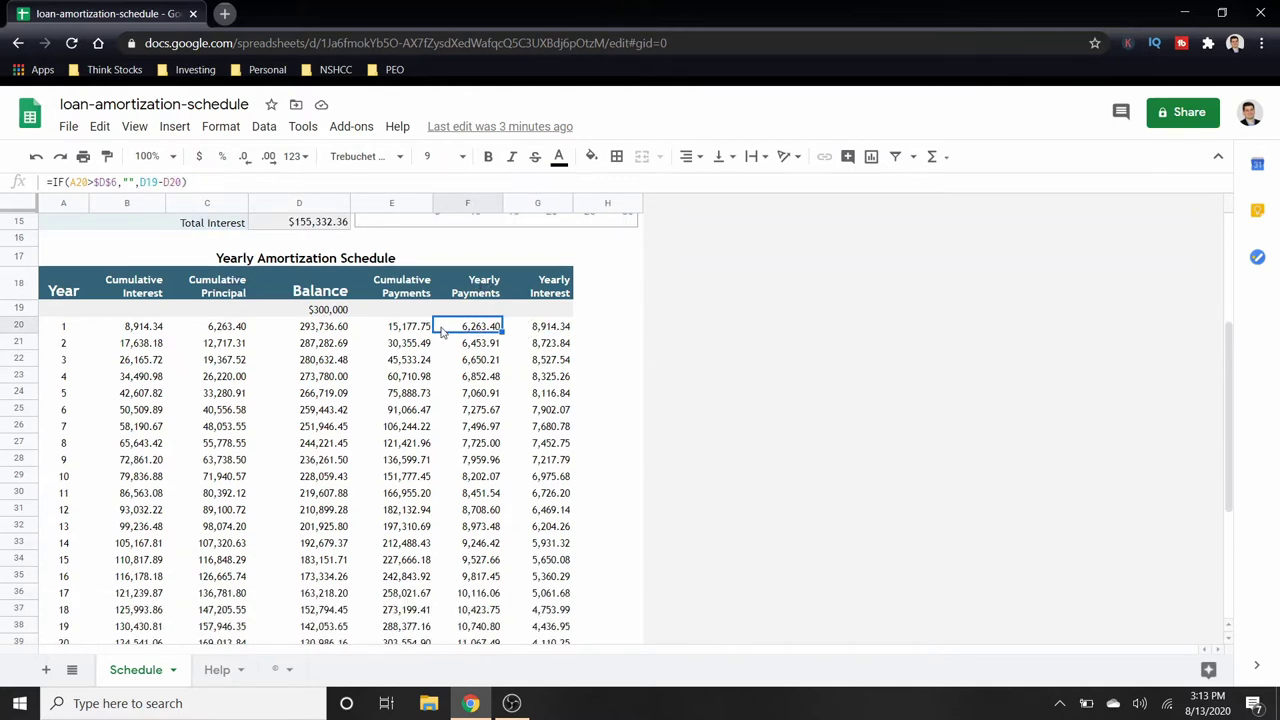
- Check the year 1 Cumulative Payments against the Monthly Payment result and its split into Yearly Payments and Yearly Interest
{"action": "left_click", "coordinate": [399, 330]}
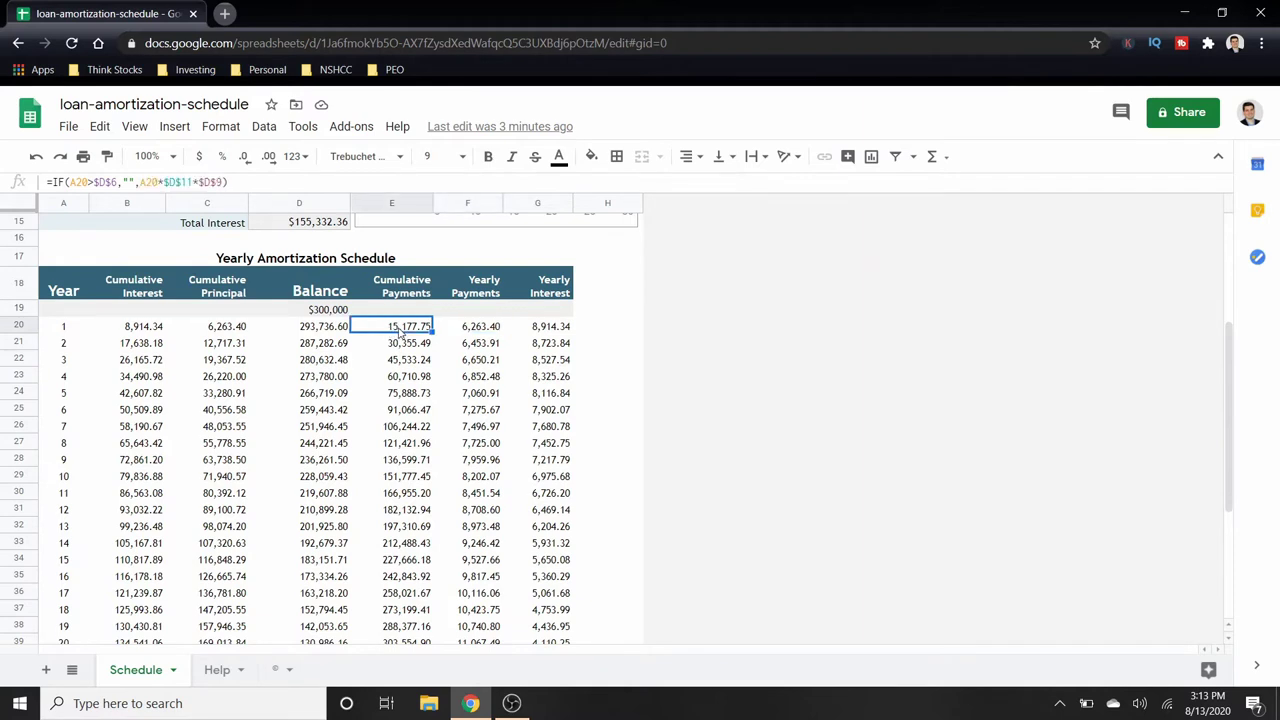
{"action": "scroll", "coordinate": [400, 333], "scroll_direction": "up", "scroll_amount": 2}
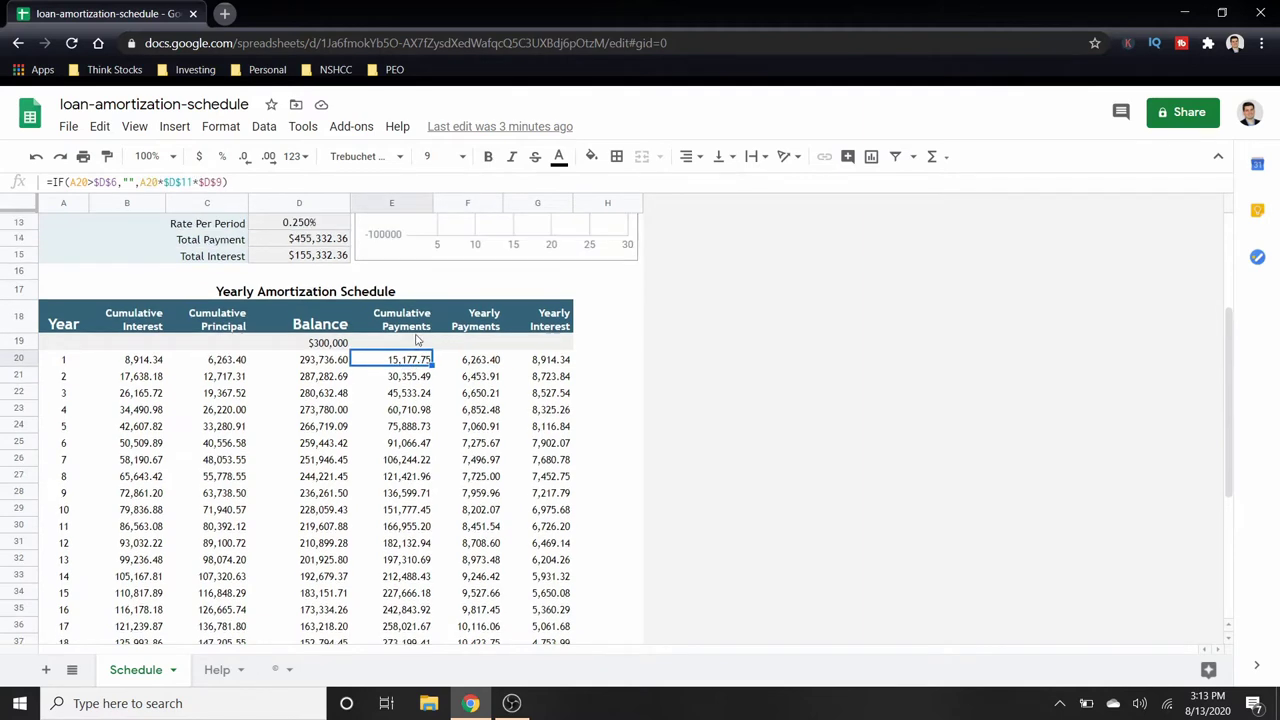
{"action": "left_click", "coordinate": [316, 244]}
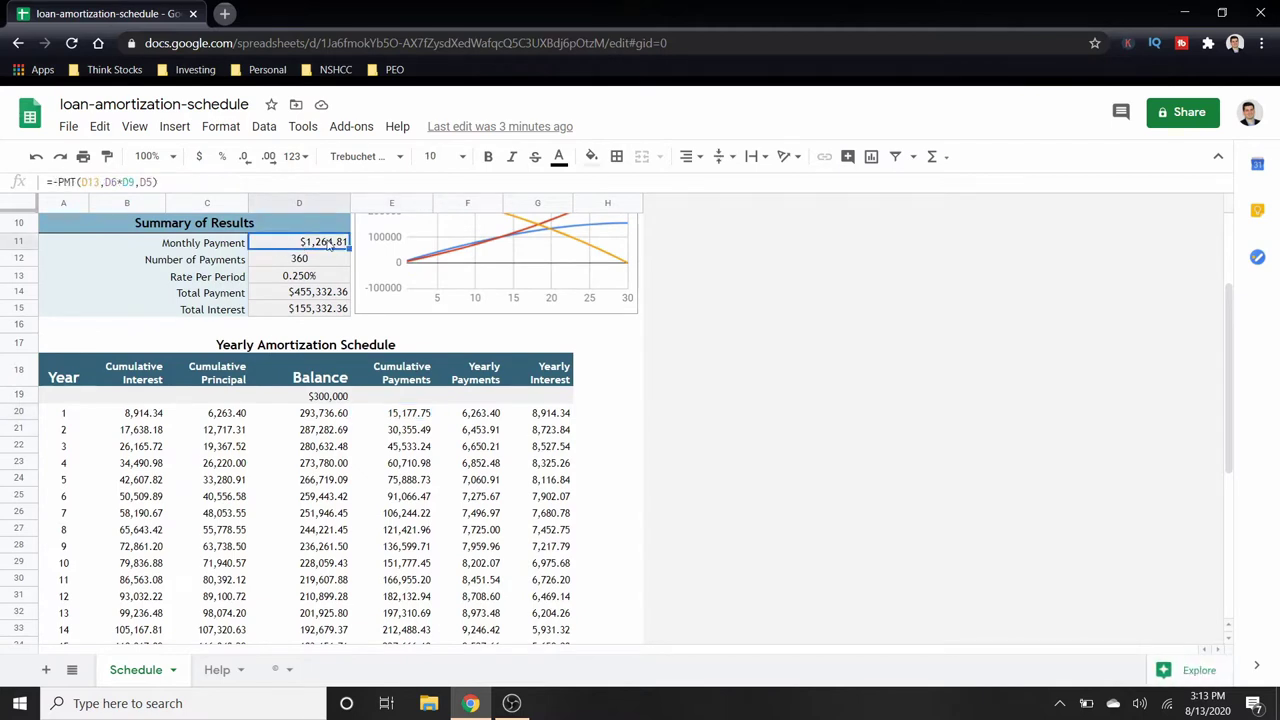
{"action": "left_click", "coordinate": [398, 418]}
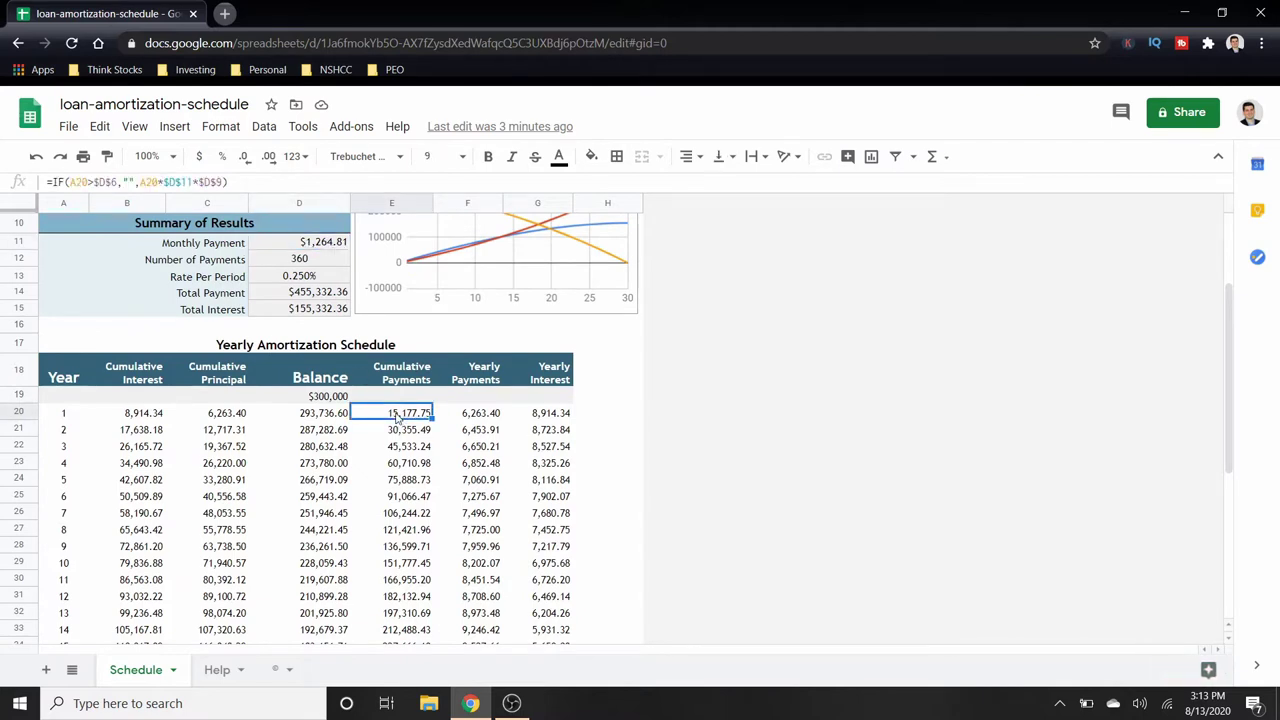
{"action": "left_click", "coordinate": [486, 419]}
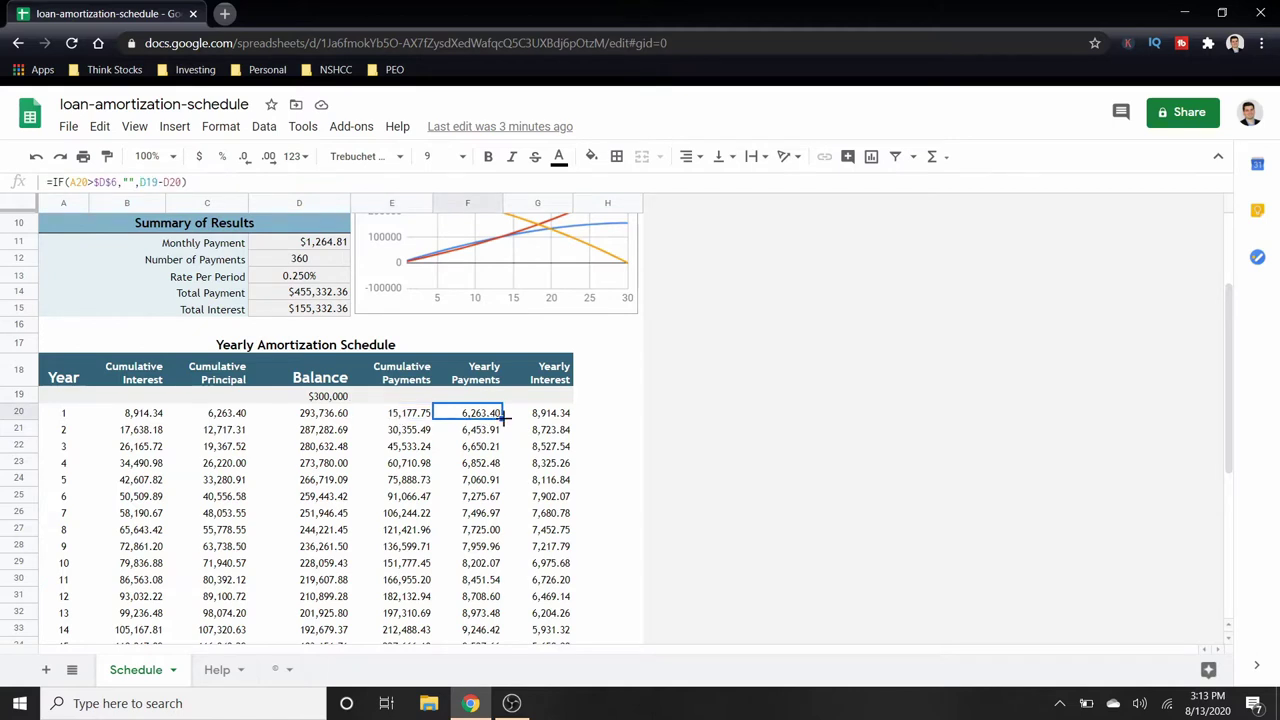
{"action": "left_click", "coordinate": [545, 420]}
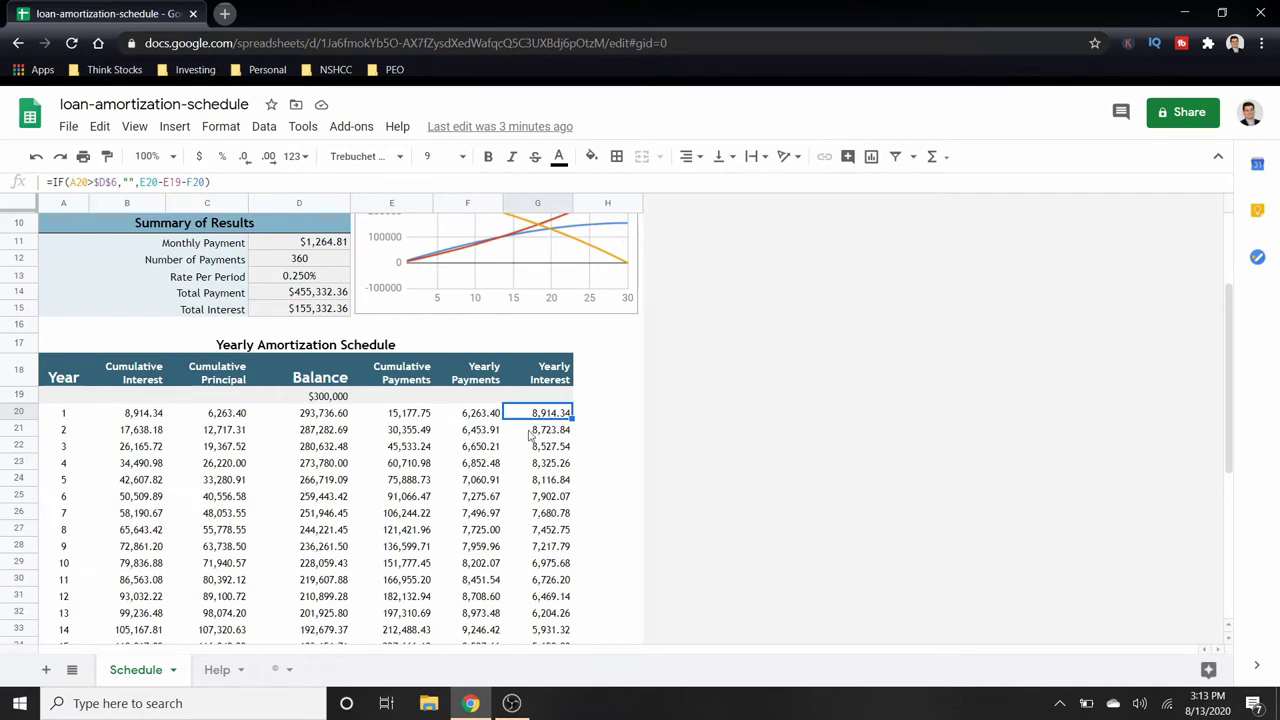
- Compare the Yearly Payments of years 1 and 2, and check the year 2 Yearly Interest
{"action": "left_click", "coordinate": [493, 434]}
{"action": "left_click", "coordinate": [487, 418]}
{"action": "left_click", "coordinate": [483, 433]}
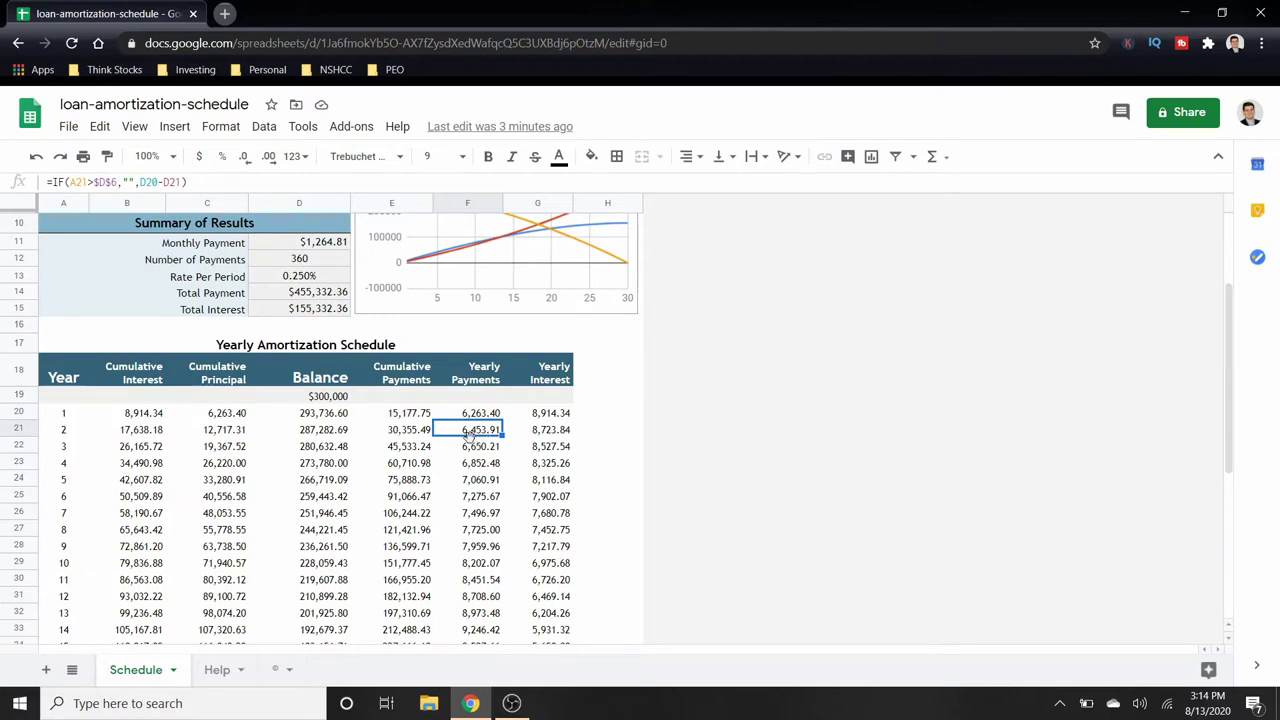
{"action": "key", "text": "Right"}
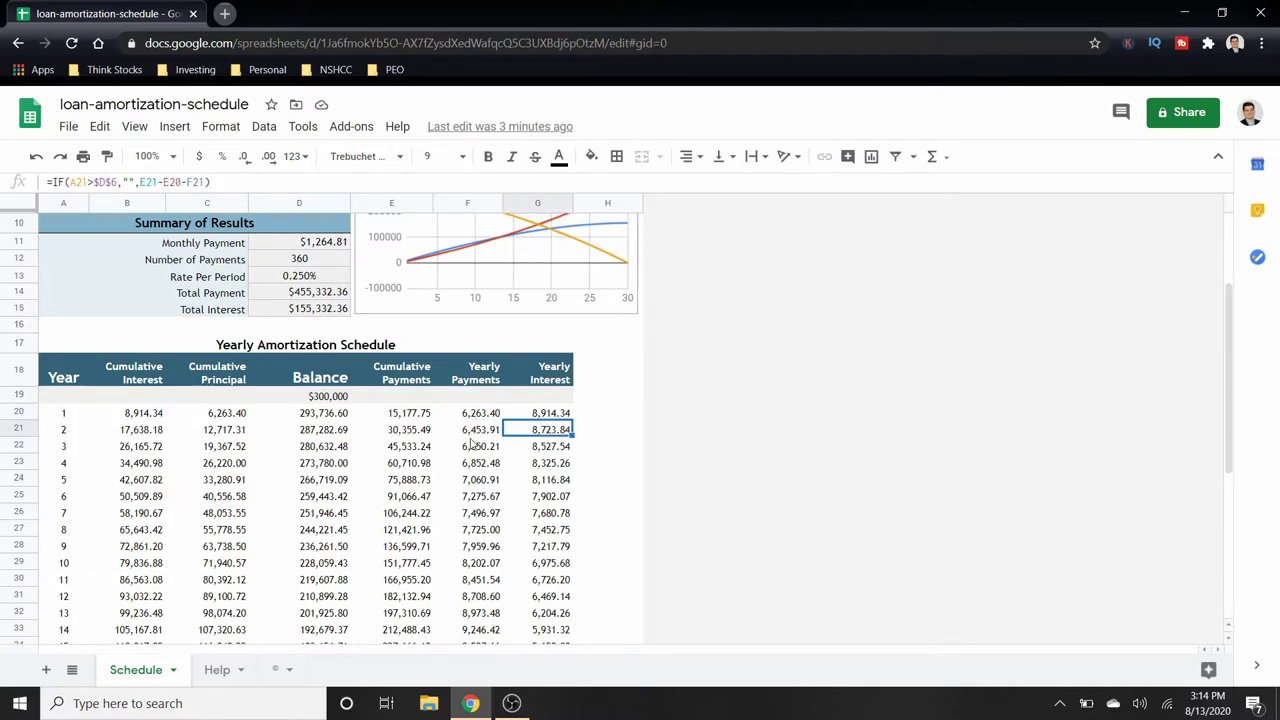
- Follow the Yearly Interest column from year 3 down to year 10
{"action": "key", "text": "Down"}
{"action": "key", "text": "Down"}
{"action": "key", "text": "Down"}
{"action": "key", "text": "Down"}
{"action": "key", "text": "Down"}
{"action": "key", "text": "Down"}
{"action": "key", "text": "Down"}
{"action": "key", "text": "Down"}
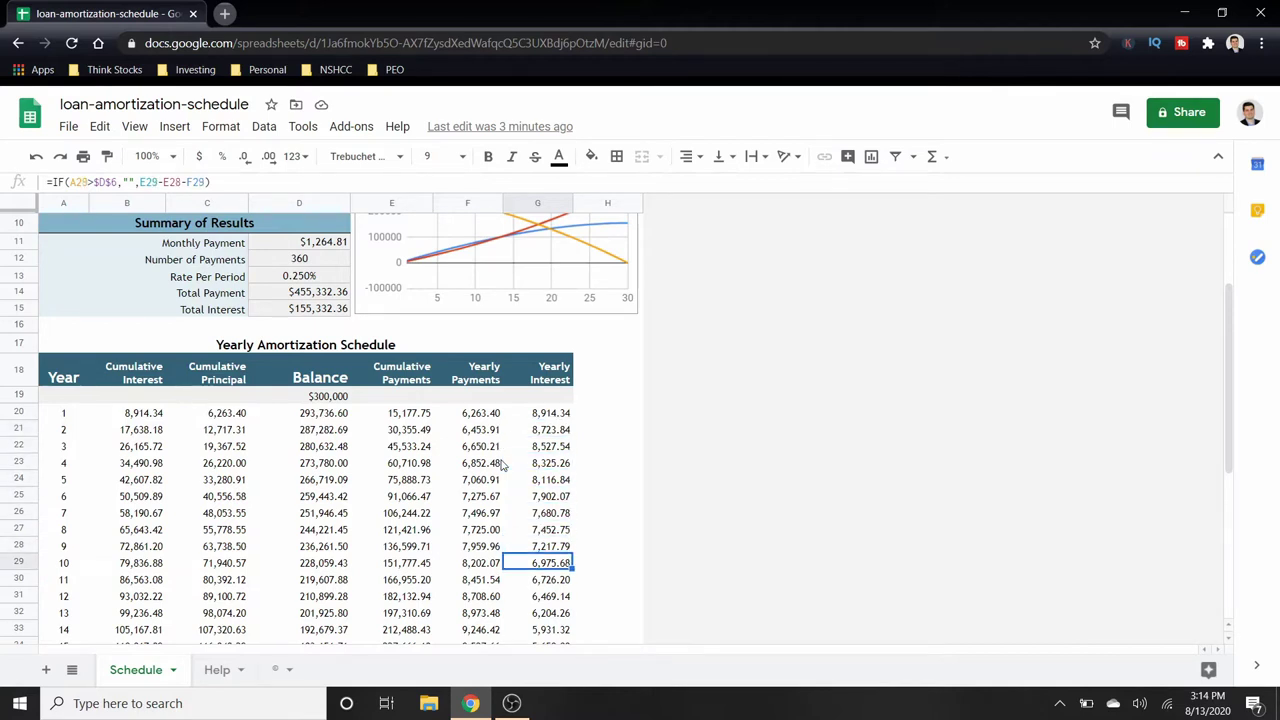
- Check the Yearly Payments of years 7 and 8, and compare year 8 with its Yearly Interest
{"action": "left_click", "coordinate": [488, 515]}
{"action": "left_click", "coordinate": [482, 530]}
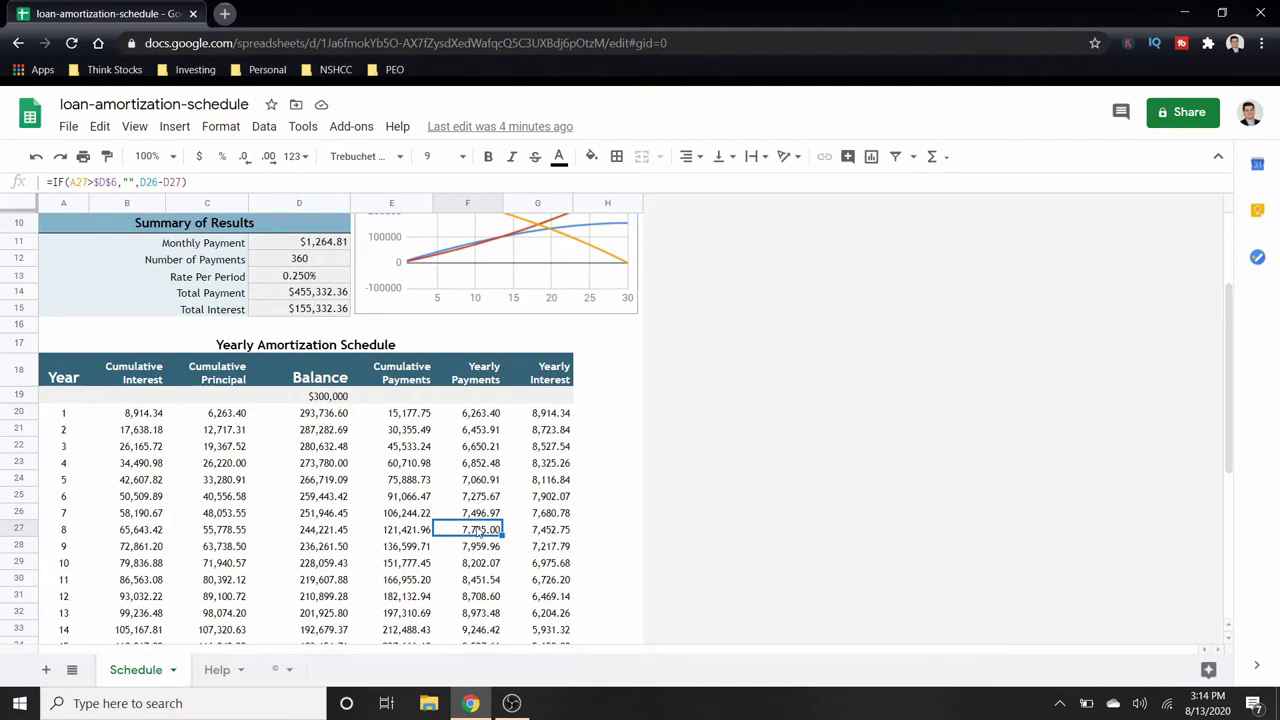
{"action": "key", "text": "Right"}
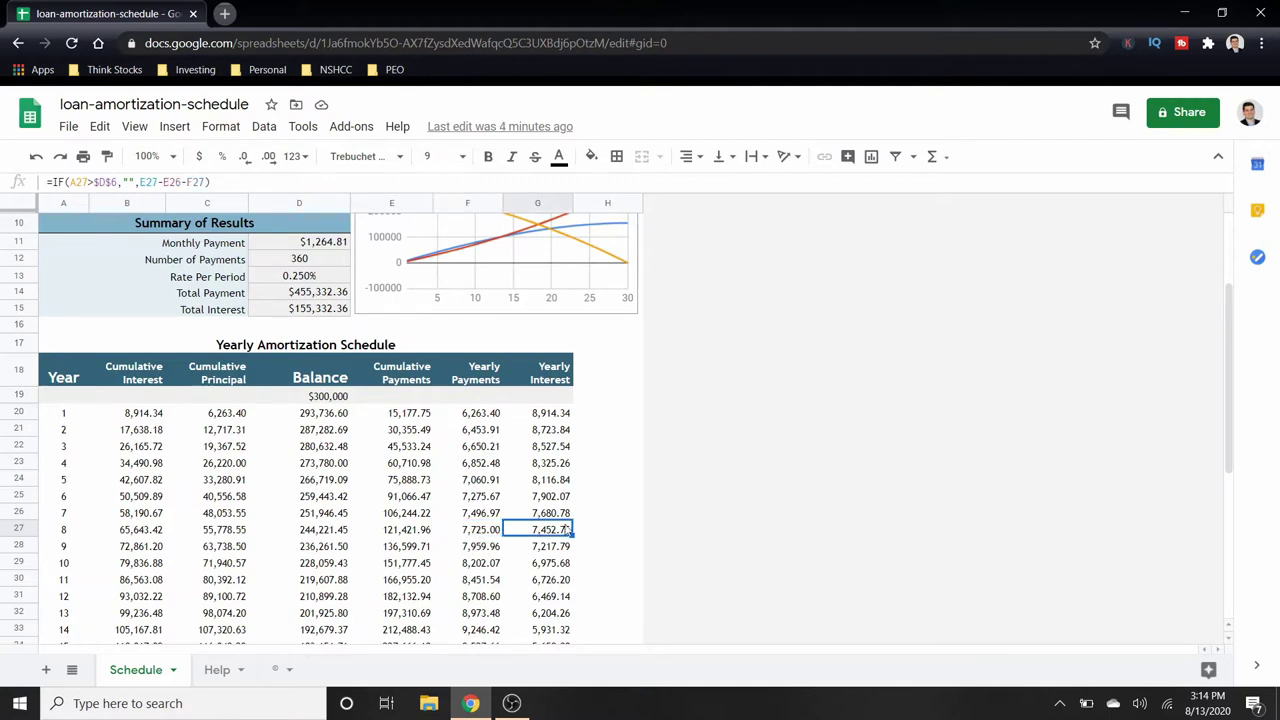
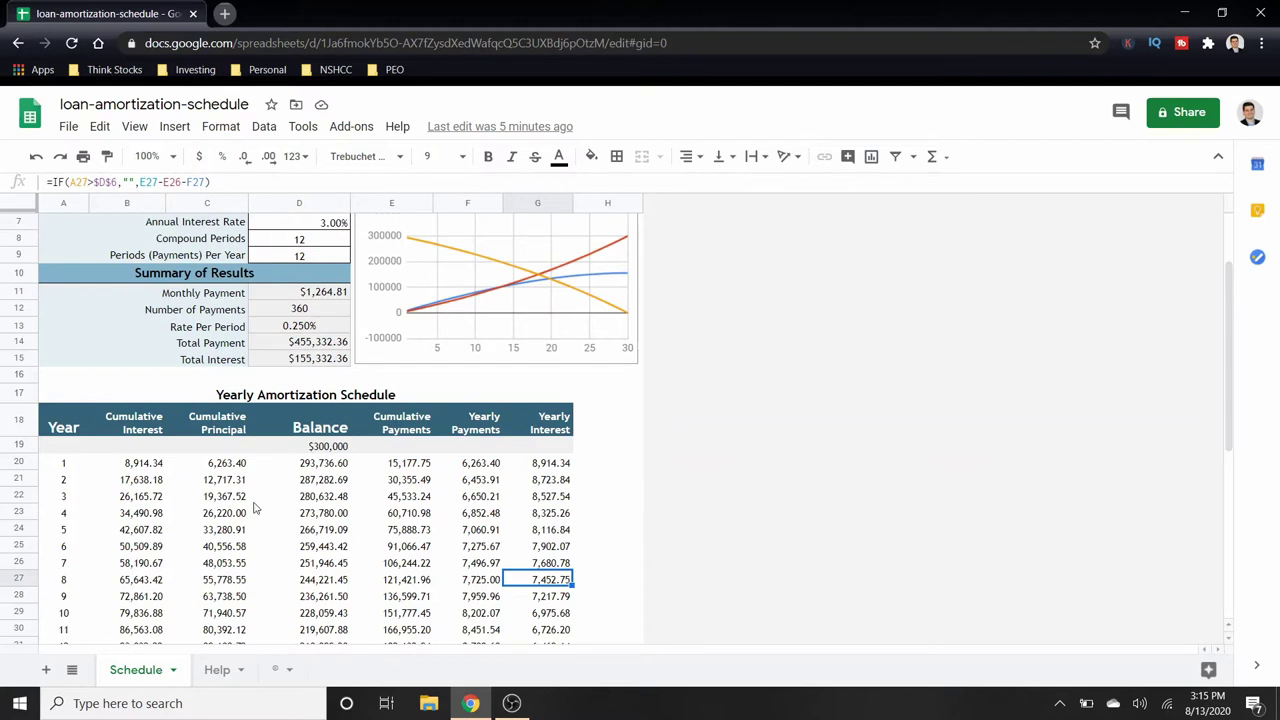
- Review the year 5 row, comparing its Yearly Payments, Cumulative Principal and Cumulative Payments
{"action": "left_click", "coordinate": [58, 463]}
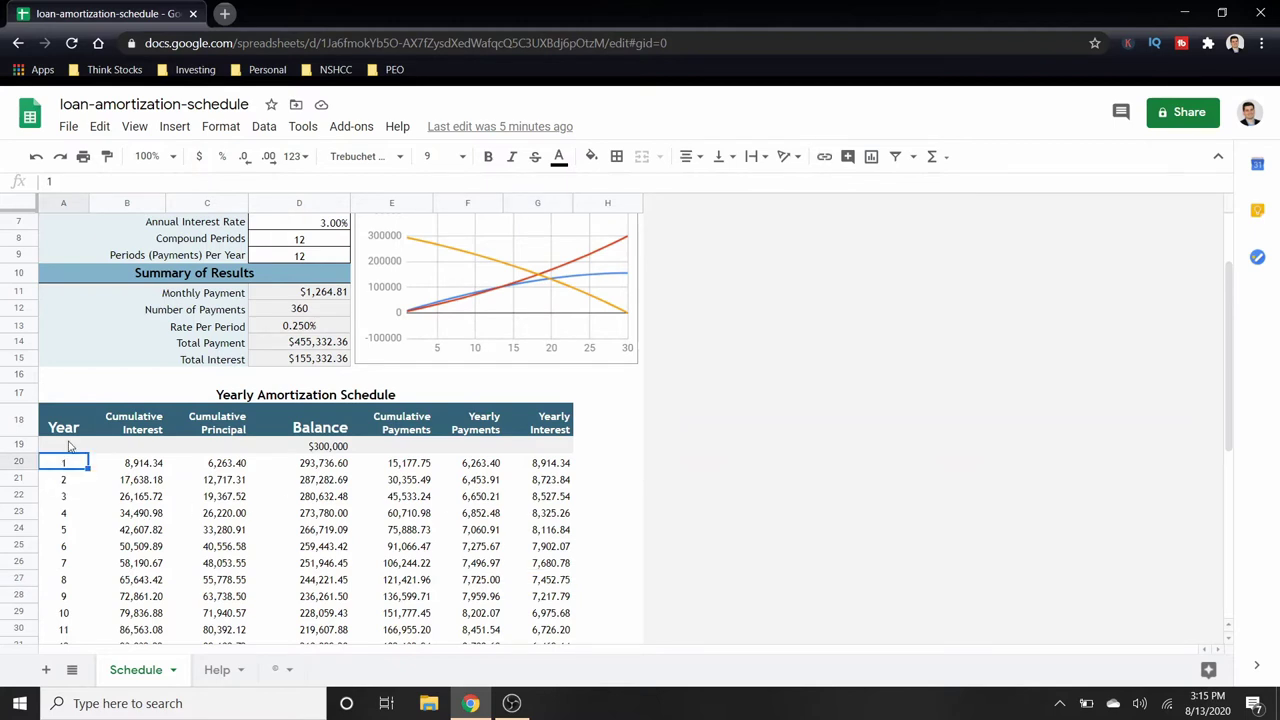
{"action": "left_click", "coordinate": [59, 533]}
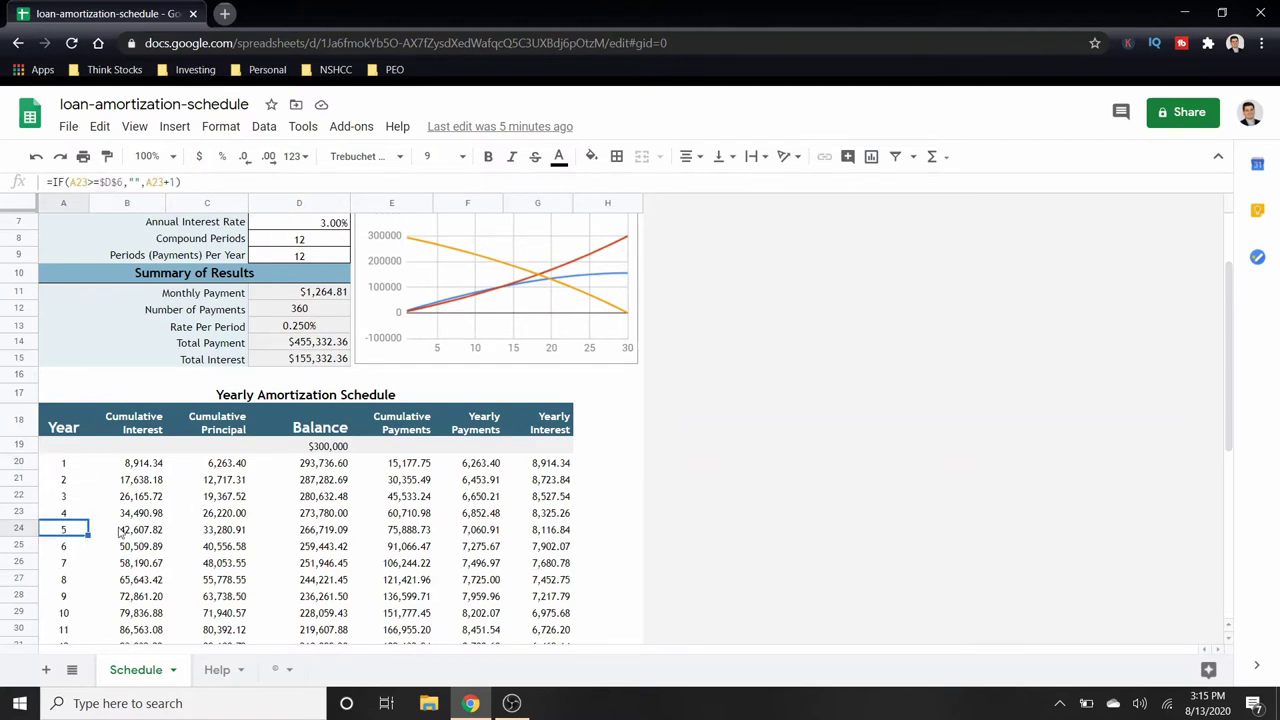
{"action": "left_click", "coordinate": [471, 533]}
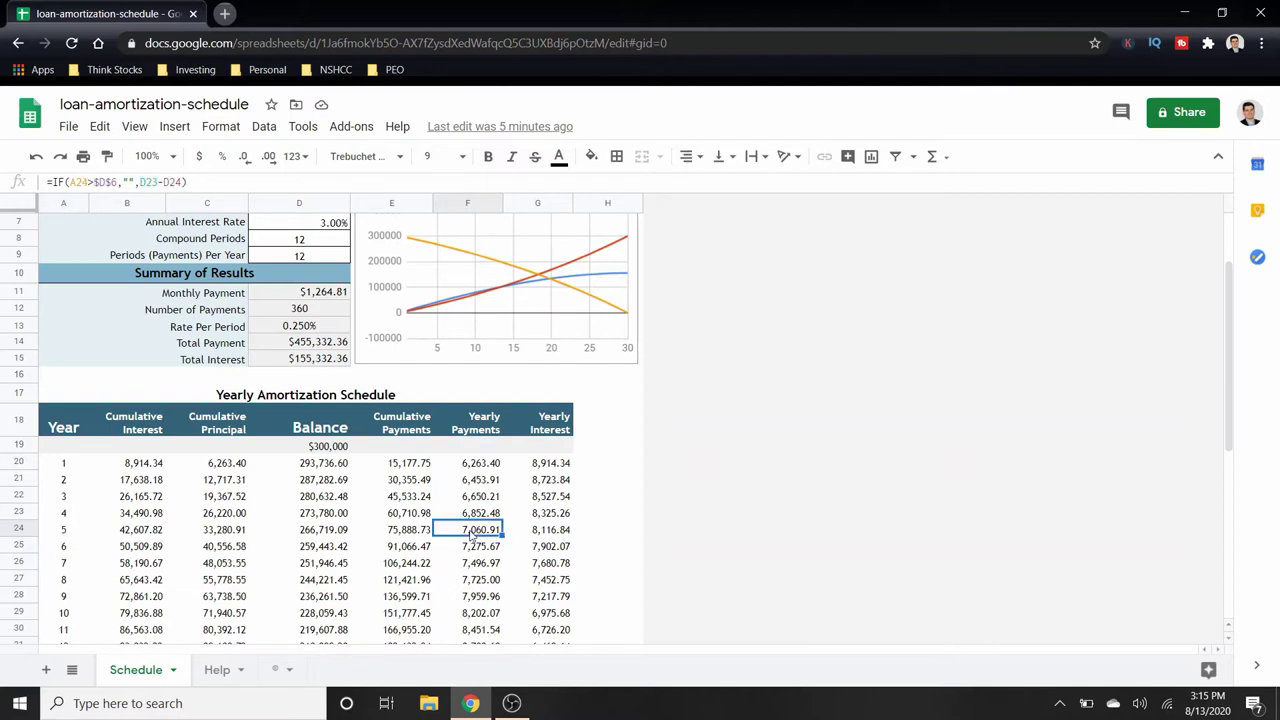
{"action": "left_click", "coordinate": [224, 533]}
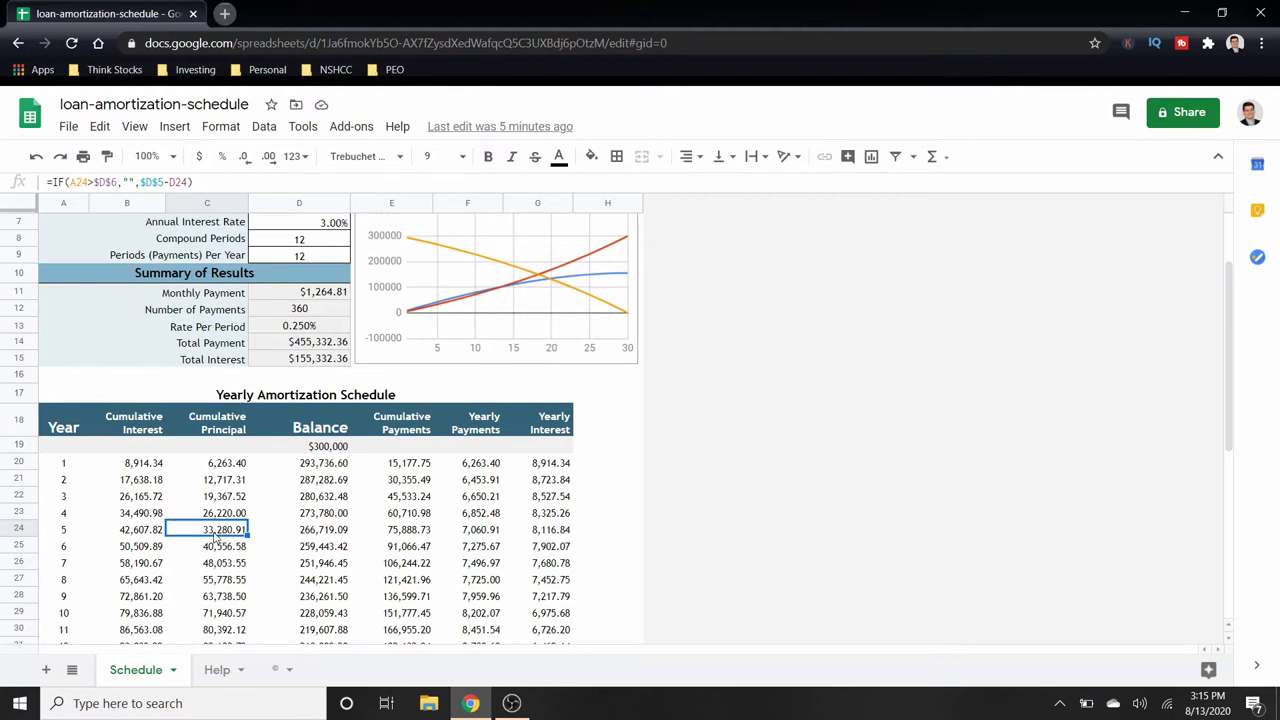
{"action": "scroll", "coordinate": [237, 540], "scroll_direction": "up", "scroll_amount": 1}
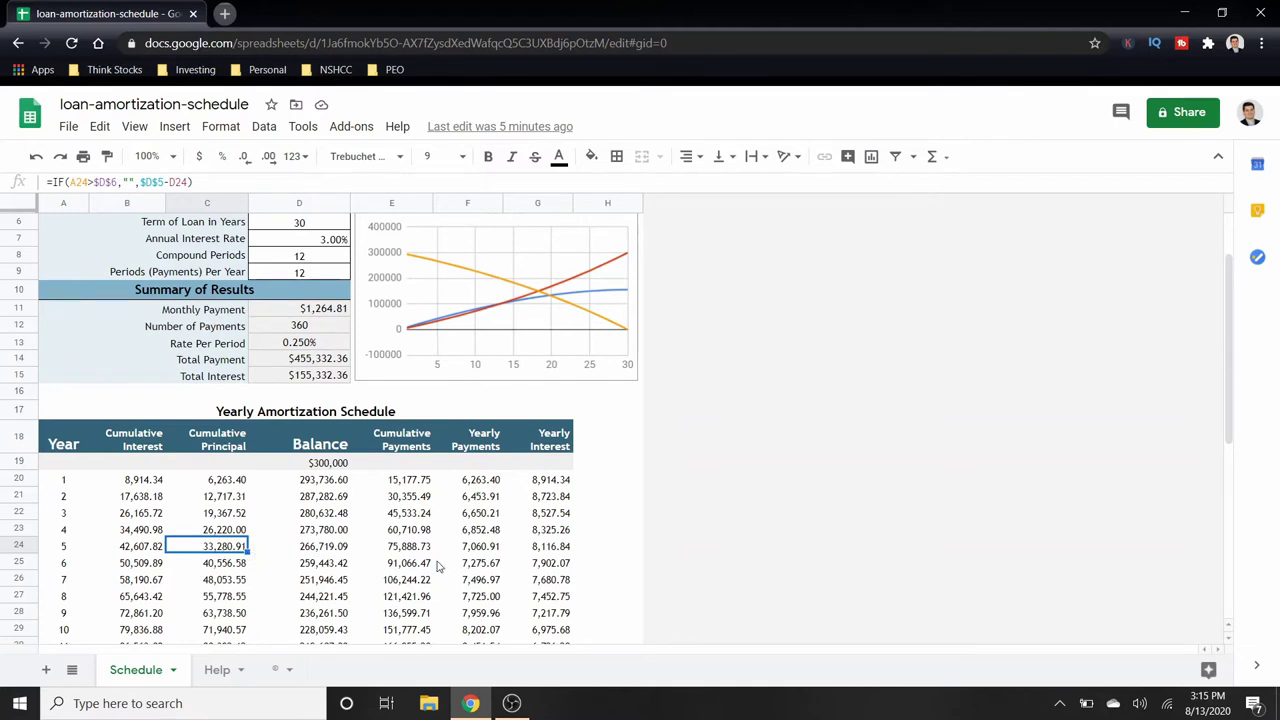
{"action": "left_click", "coordinate": [410, 555]}
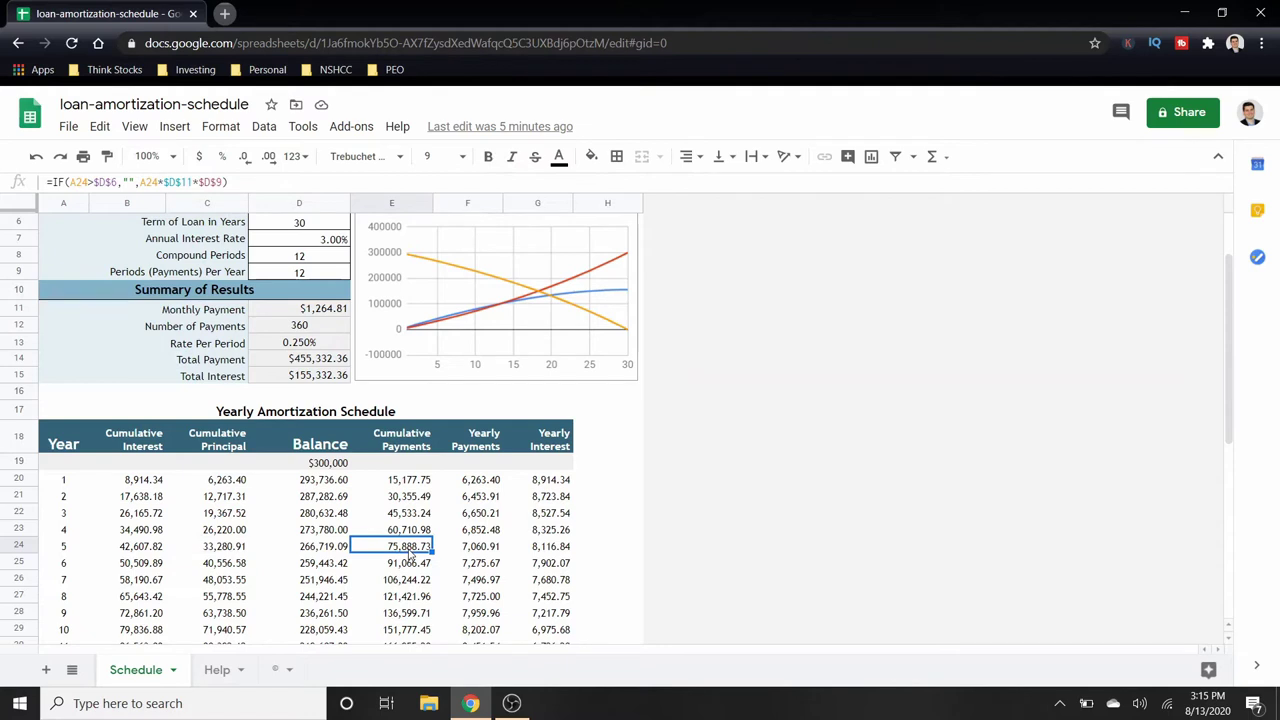
{"action": "left_click", "coordinate": [203, 561]}
{"action": "left_click", "coordinate": [203, 547]}
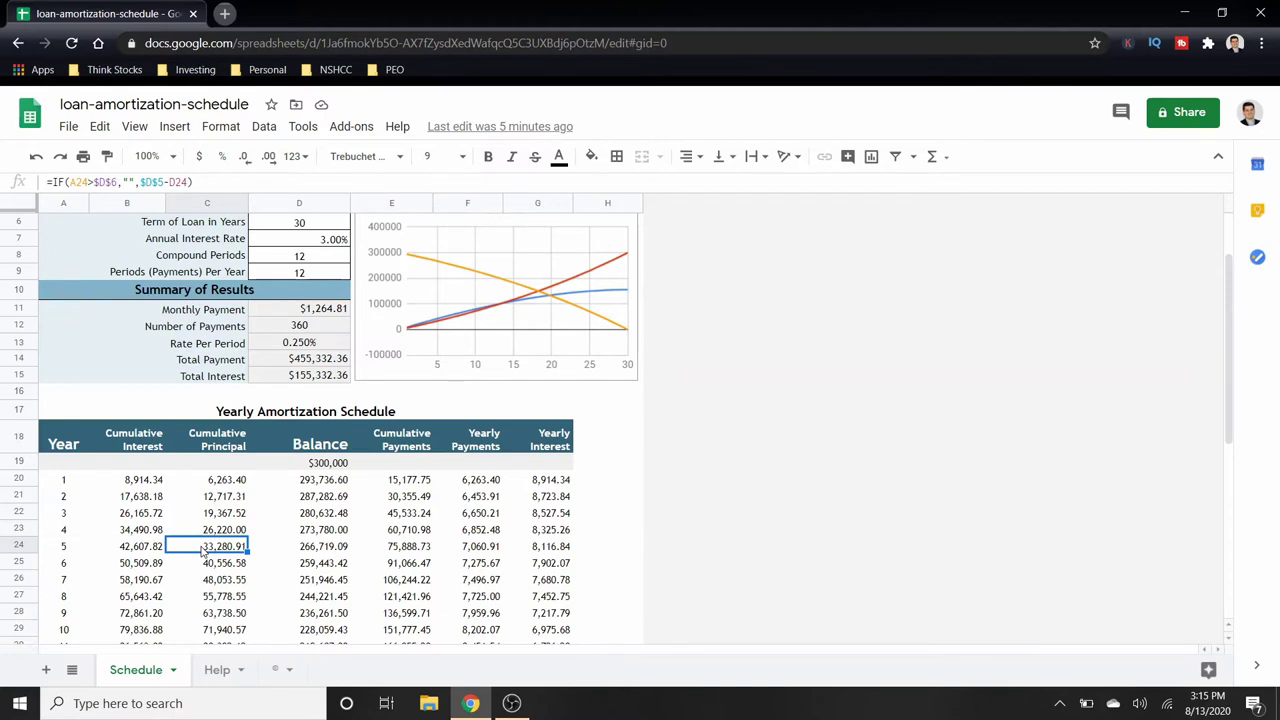
- Set the Loan Amount to 50000 and the Annual Interest Rate to 7% in the Loan Inputs
{"action": "scroll", "coordinate": [203, 549], "scroll_direction": "up", "scroll_amount": 2}
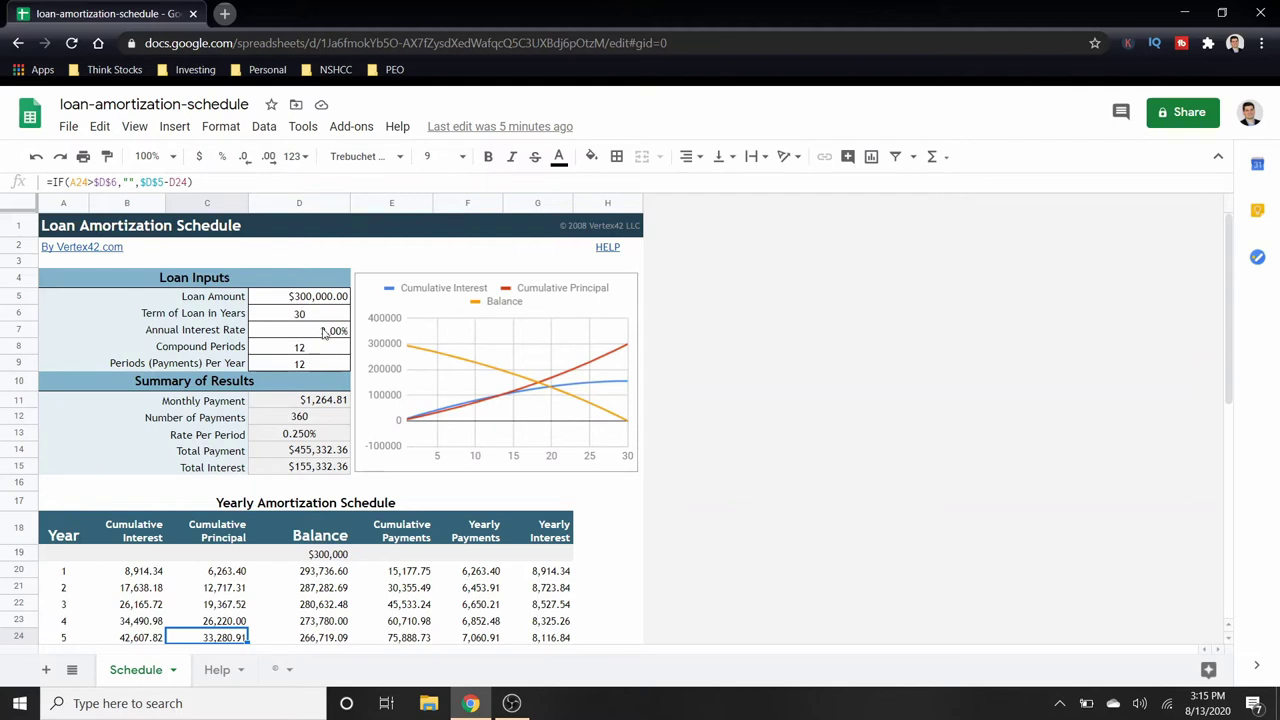
{"action": "left_click", "coordinate": [305, 299]}
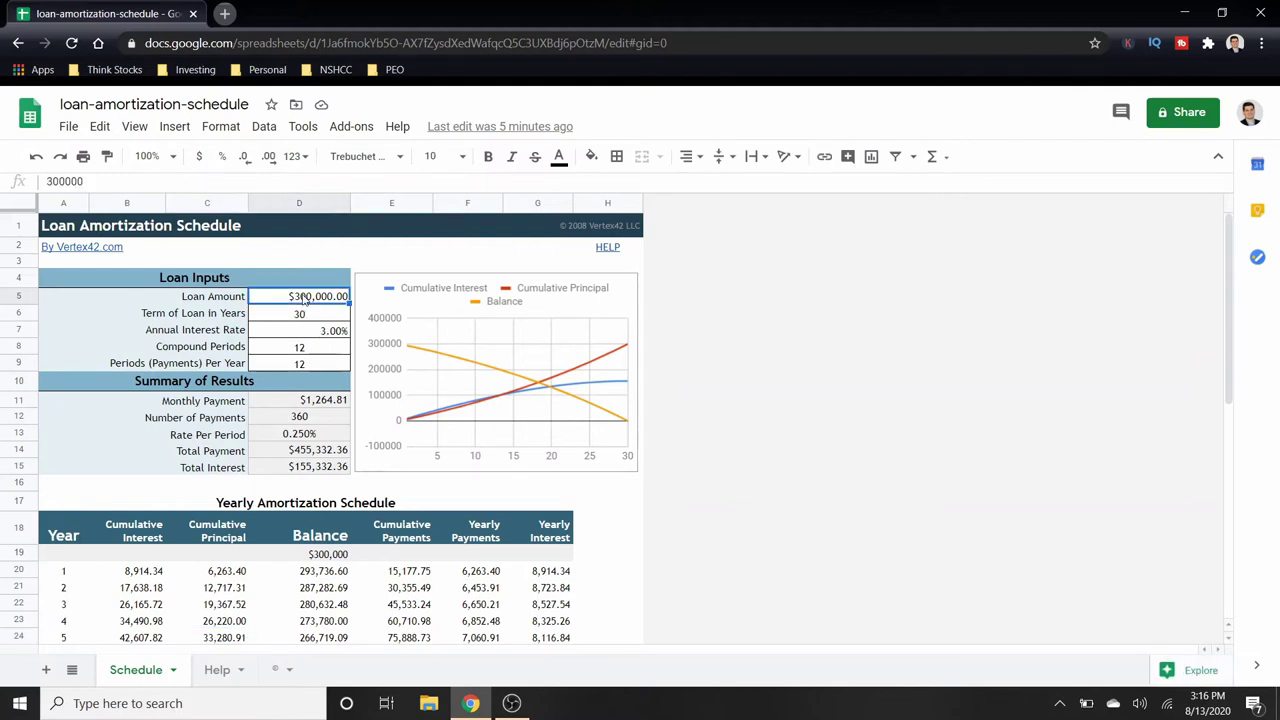
{"action": "type", "text": "50000"}
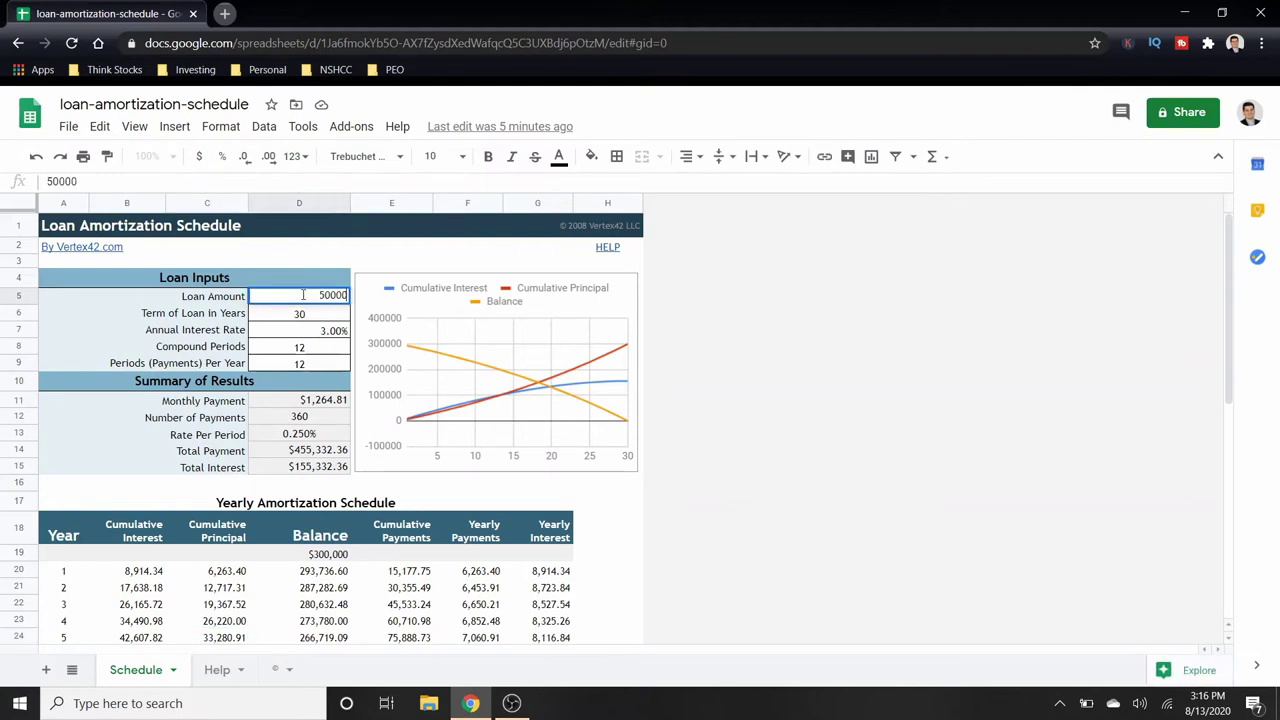
{"action": "left_click", "coordinate": [318, 332]}
{"action": "type", "text": "7"}
{"action": "key", "text": "Return"}
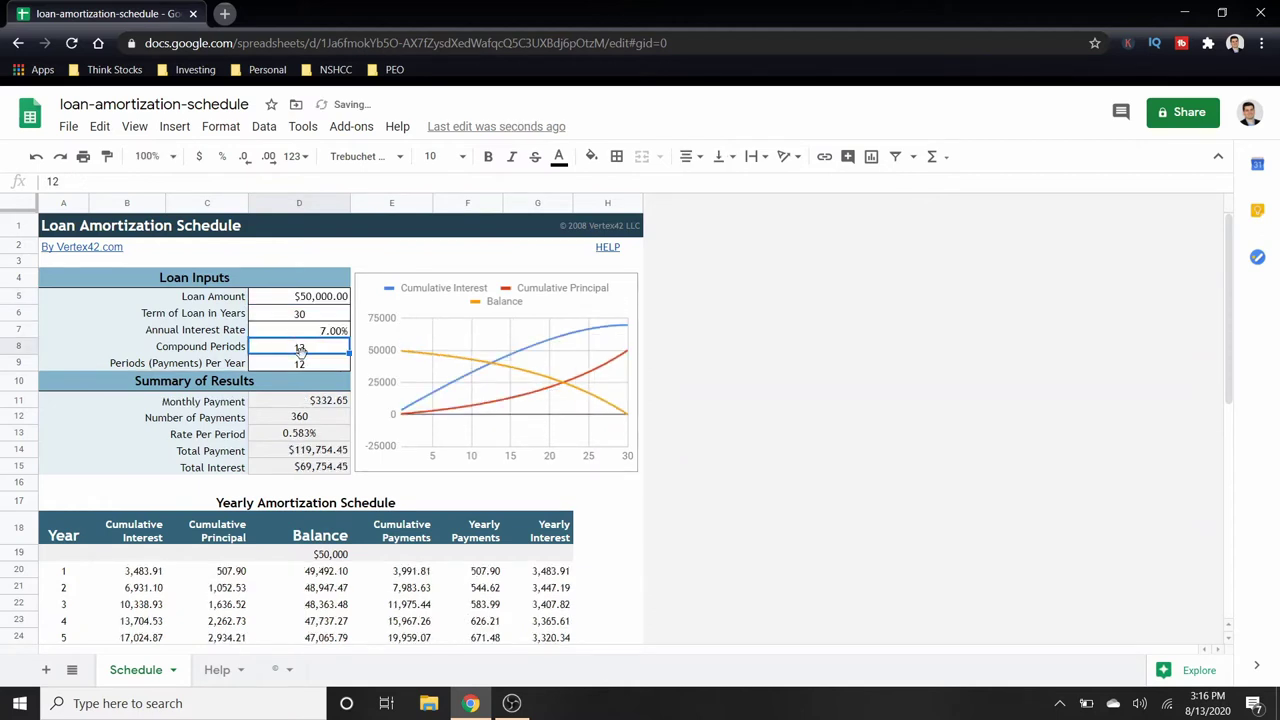
- Look over the recalculated yearly schedule and set the Term of Loan in Years to 2
{"action": "scroll", "coordinate": [320, 332], "scroll_direction": "down", "scroll_amount": 1}
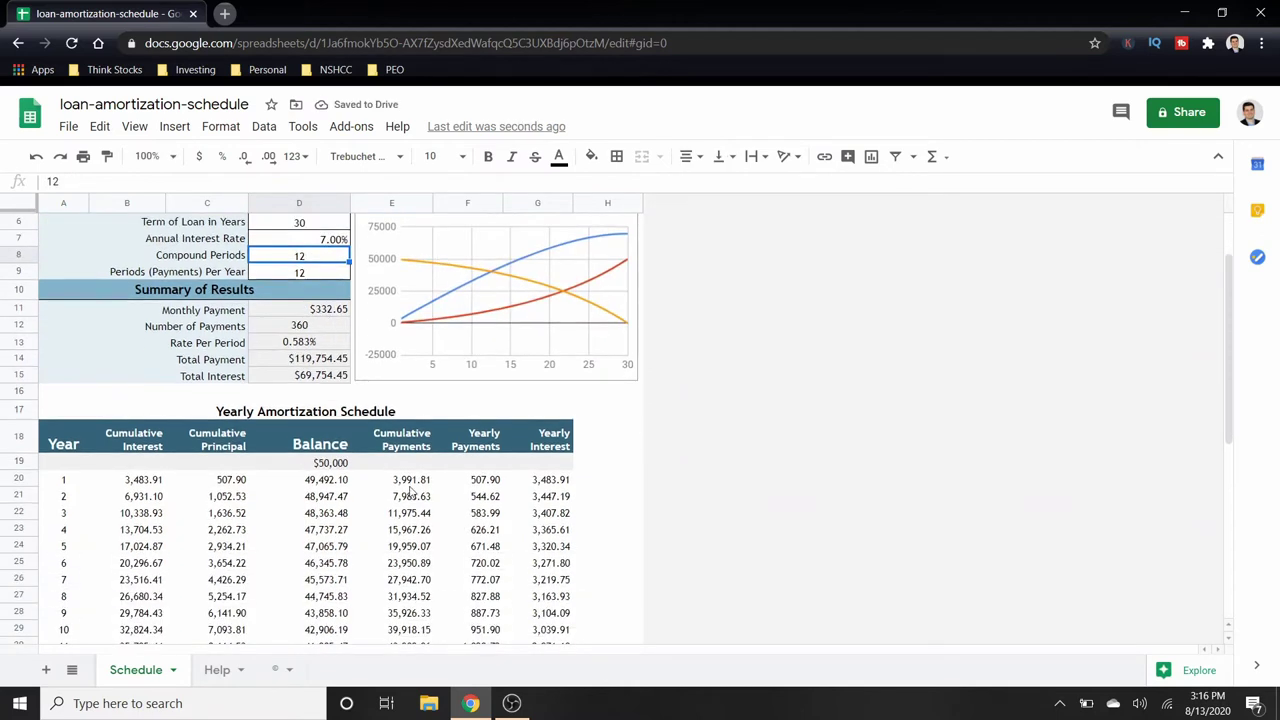
{"action": "scroll", "coordinate": [410, 490], "scroll_direction": "down", "scroll_amount": 5}
{"action": "scroll", "coordinate": [408, 475], "scroll_direction": "up", "scroll_amount": 7}
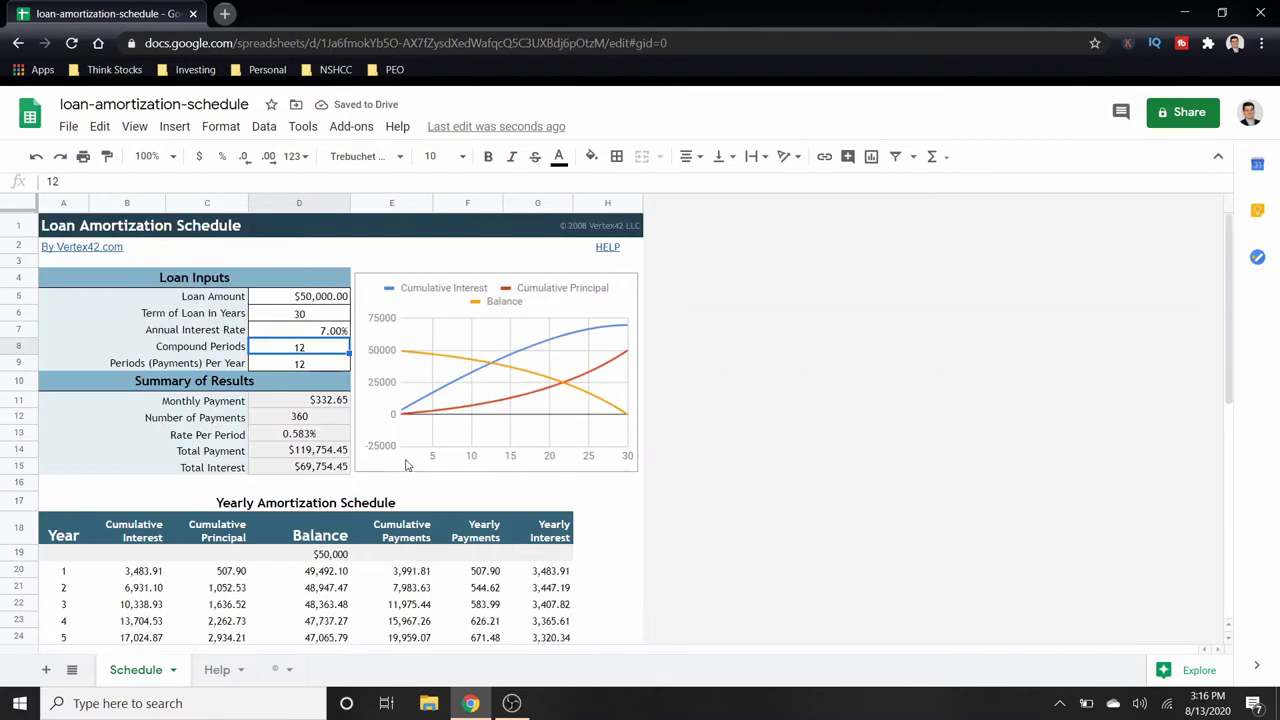
{"action": "left_click", "coordinate": [298, 313]}
{"action": "type", "text": "2"}
{"action": "key", "text": "Return"}
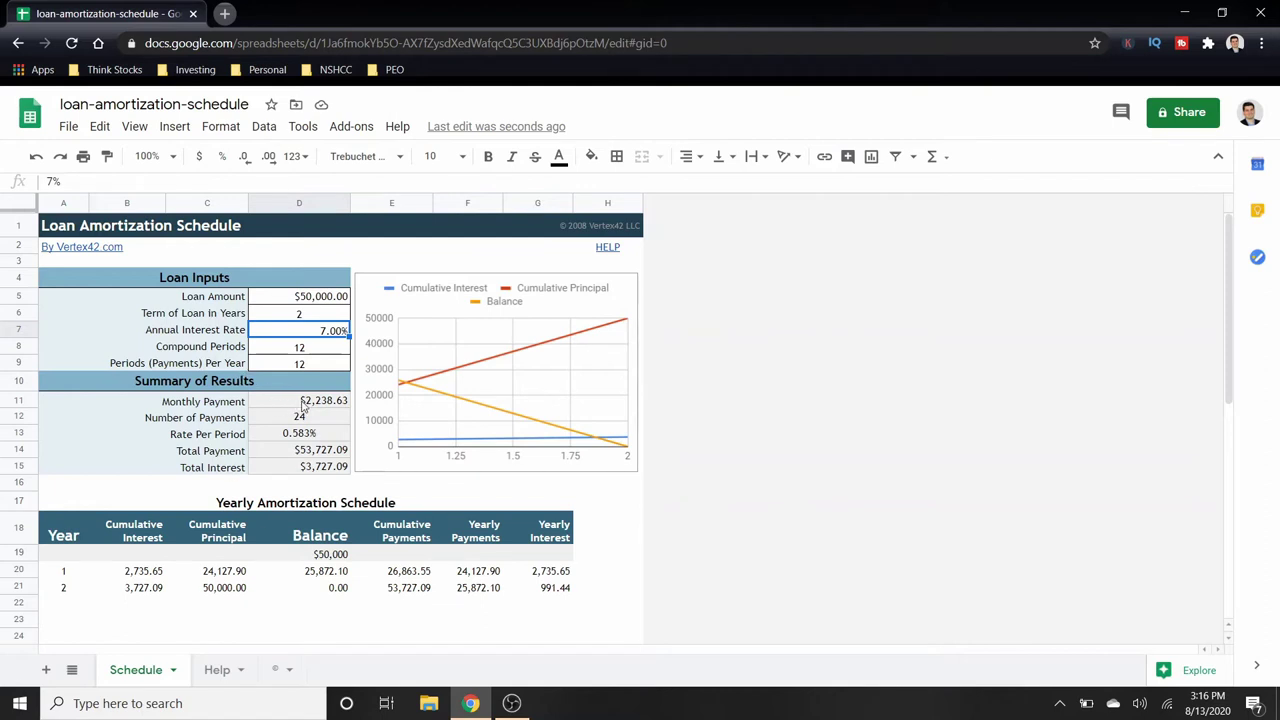
- Review the Summary of Results from Monthly Payment to Total Interest, and the two-year amortization schedule below it
{"action": "left_click_drag", "start_coordinate": [298, 401], "coordinate": [303, 472]}
{"action": "left_click", "coordinate": [312, 618]}
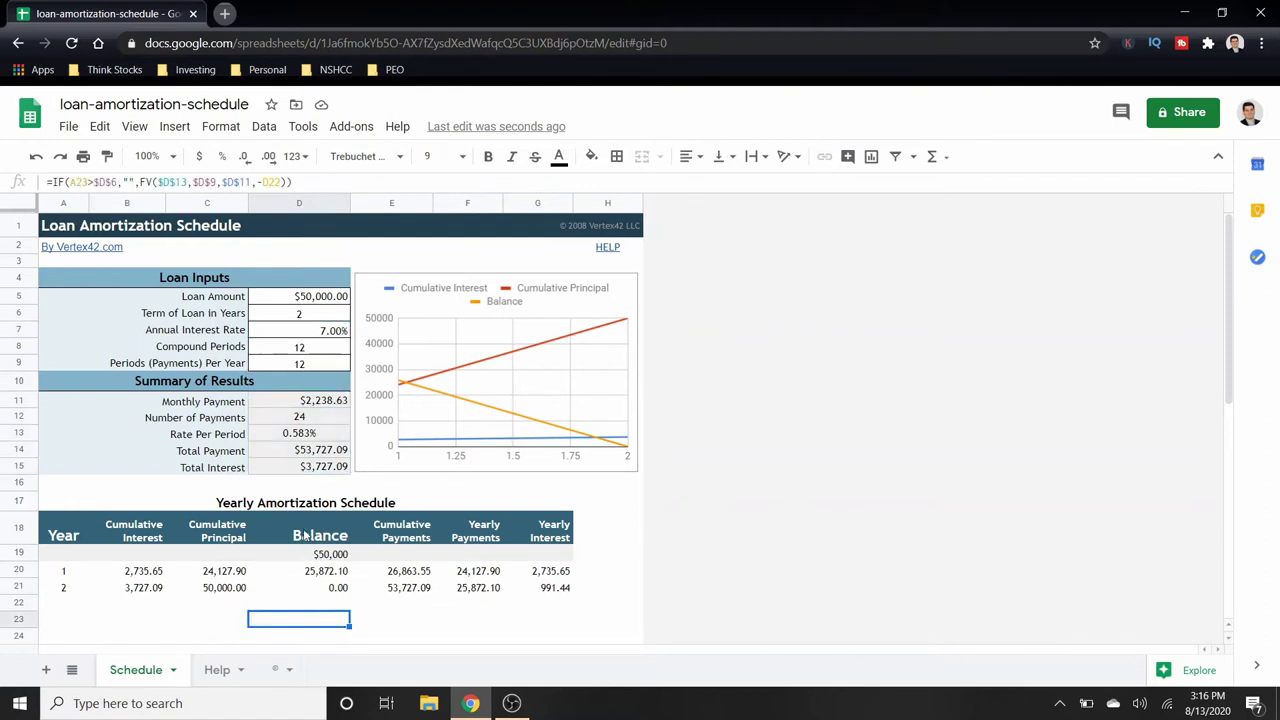
{"action": "scroll", "coordinate": [306, 536], "scroll_direction": "down", "scroll_amount": 2}
{"action": "scroll", "coordinate": [380, 385], "scroll_direction": "up", "scroll_amount": 2}
{"action": "scroll", "coordinate": [222, 506], "scroll_direction": "down", "scroll_amount": 1}
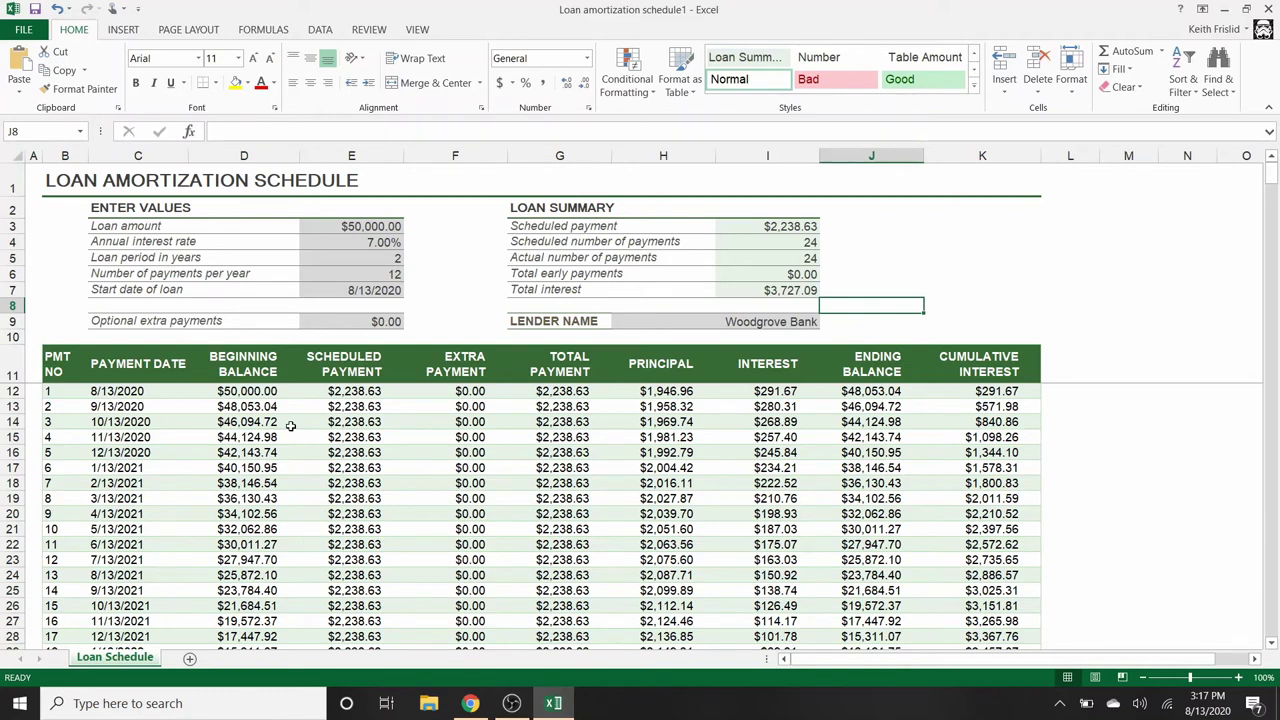
- Look through the payment rows of the Excel loan amortization schedule and return to the Google Sheets schedule to compare
{"action": "scroll", "coordinate": [314, 483], "scroll_direction": "down", "scroll_amount": 5}
{"action": "scroll", "coordinate": [314, 483], "scroll_direction": "up", "scroll_amount": 4}
{"action": "scroll", "coordinate": [100, 502], "scroll_direction": "down", "scroll_amount": 3}
{"action": "scroll", "coordinate": [100, 502], "scroll_direction": "up", "scroll_amount": 4}
{"action": "left_click", "coordinate": [471, 704]}
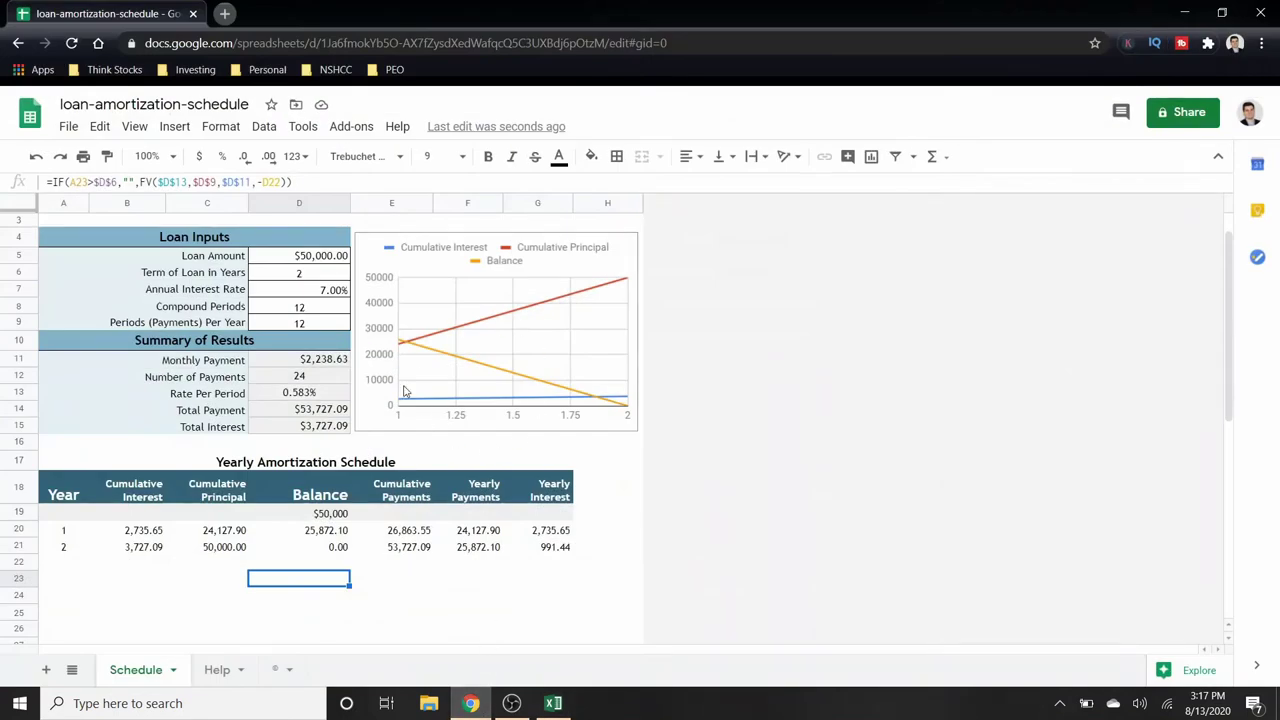
- Switch to the Excel schedule and highlight the early Principal amounts, and the Interest amounts of payments 2 to 9
{"action": "left_click", "coordinate": [551, 700]}
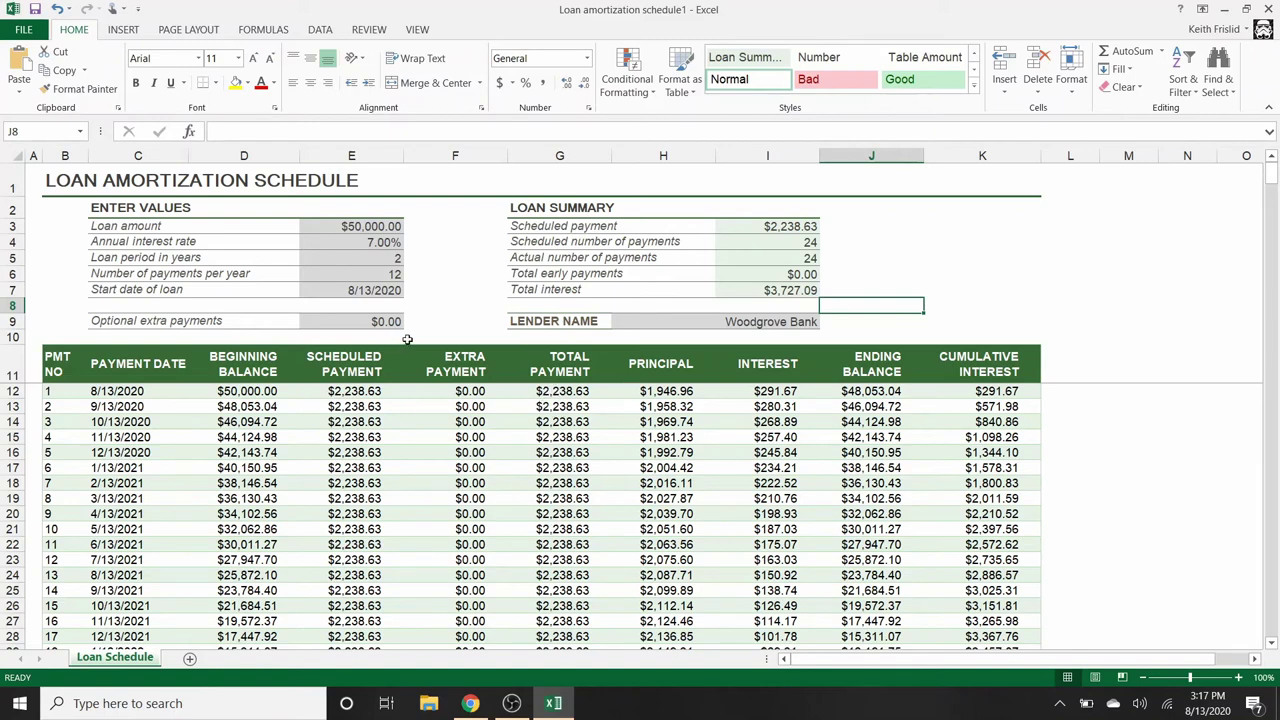
{"action": "left_click_drag", "start_coordinate": [670, 405], "coordinate": [681, 490]}
{"action": "left_click_drag", "start_coordinate": [768, 406], "coordinate": [760, 513]}
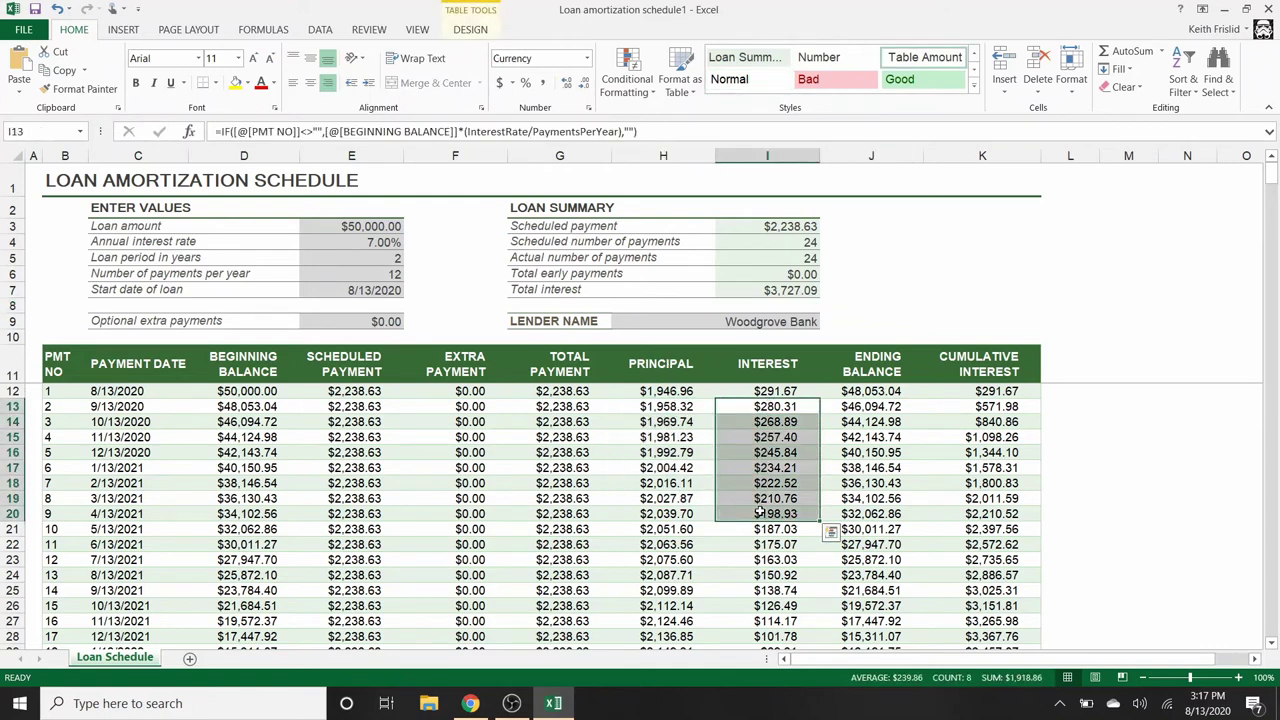
- Set the Optional extra payments to $100 and check the payment rows down to the end of the schedule
{"action": "left_click", "coordinate": [371, 321]}
{"action": "type", "text": "100"}
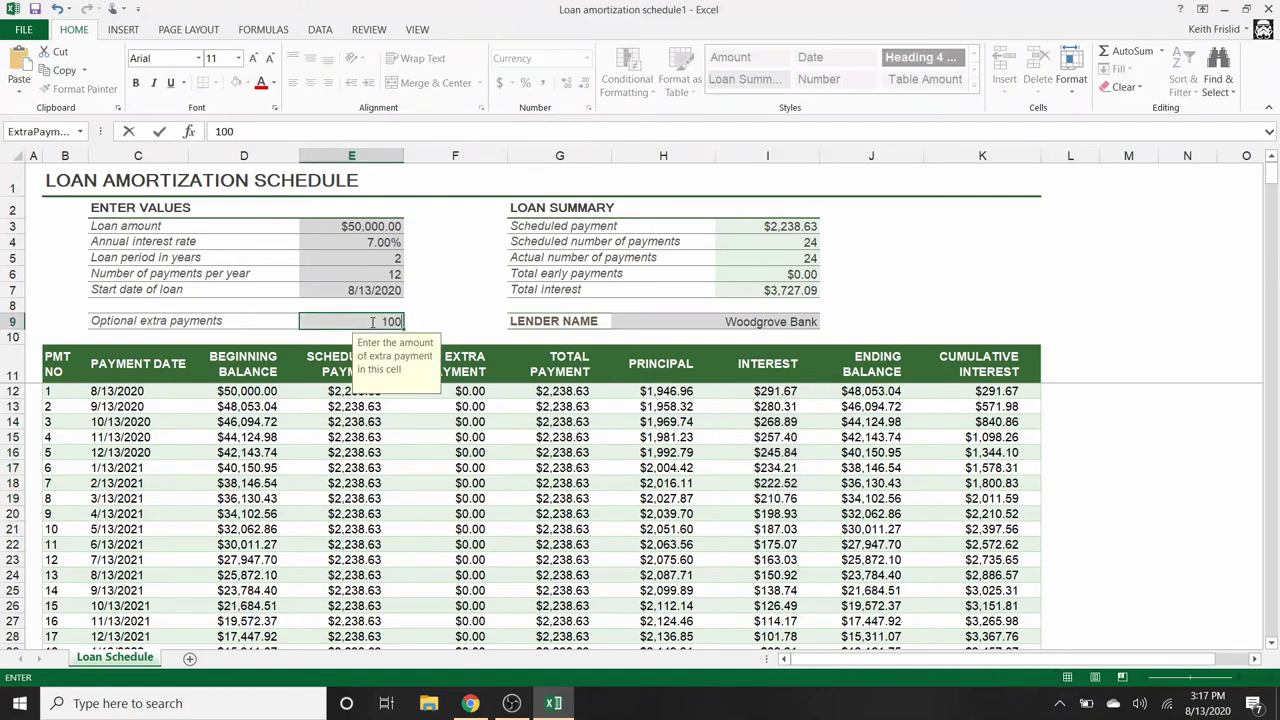
{"action": "key", "text": "Return"}
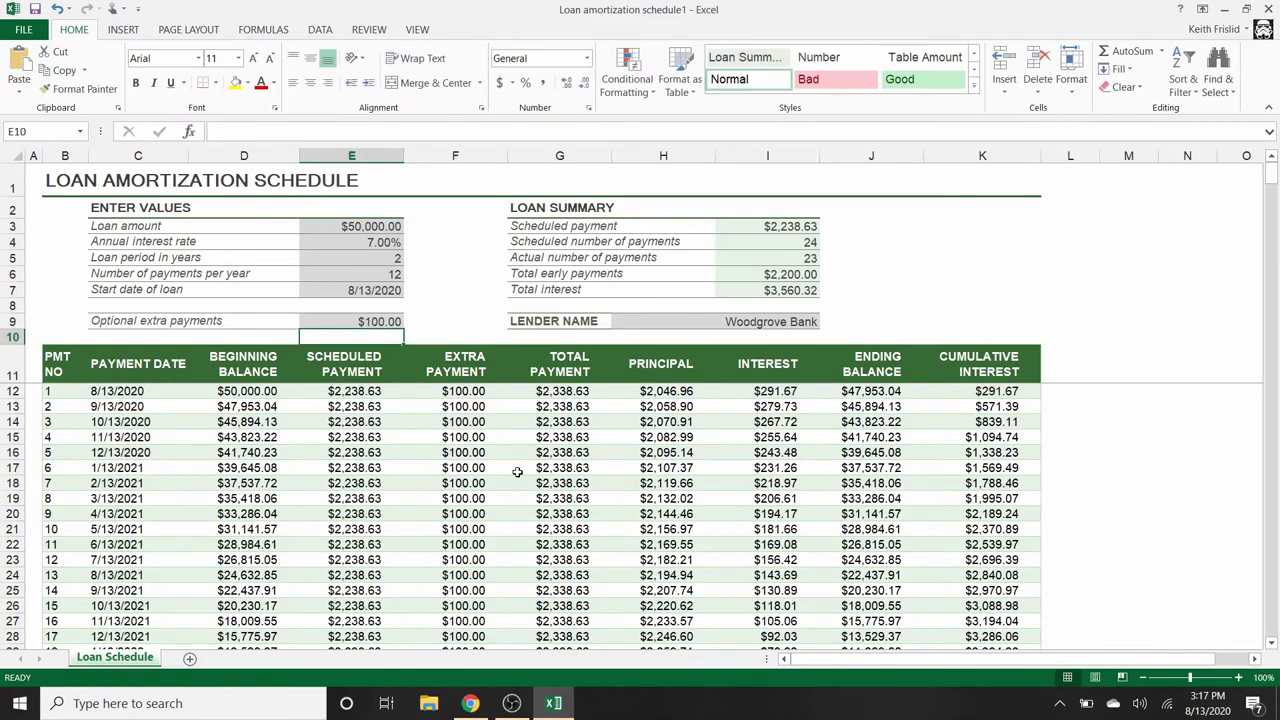
{"action": "scroll", "coordinate": [517, 472], "scroll_direction": "down", "scroll_amount": 4}
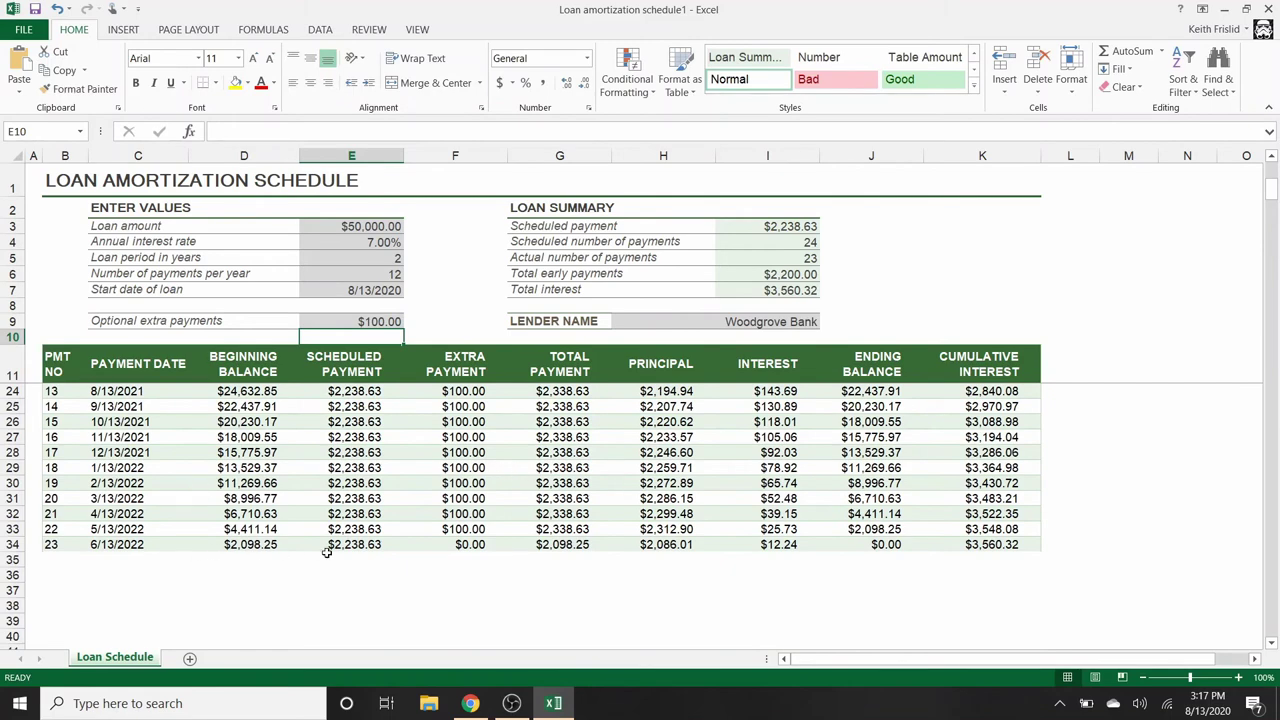
{"action": "scroll", "coordinate": [326, 553], "scroll_direction": "up", "scroll_amount": 4}
- Set the Loan amount to $300,000, the Annual interest rate to 3% and the Loan period to 30 years
{"action": "left_click", "coordinate": [358, 229]}
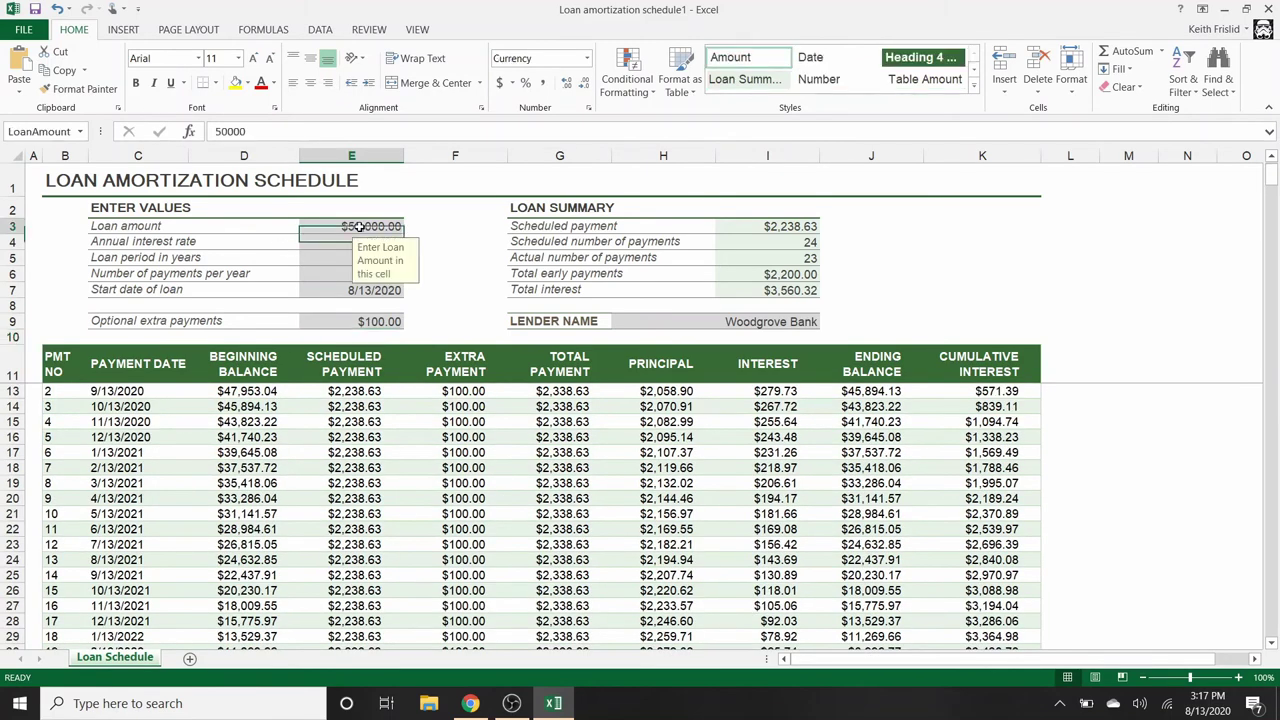
{"action": "type", "text": "300000"}
{"action": "left_click", "coordinate": [360, 227]}
{"action": "key", "text": "Return"}
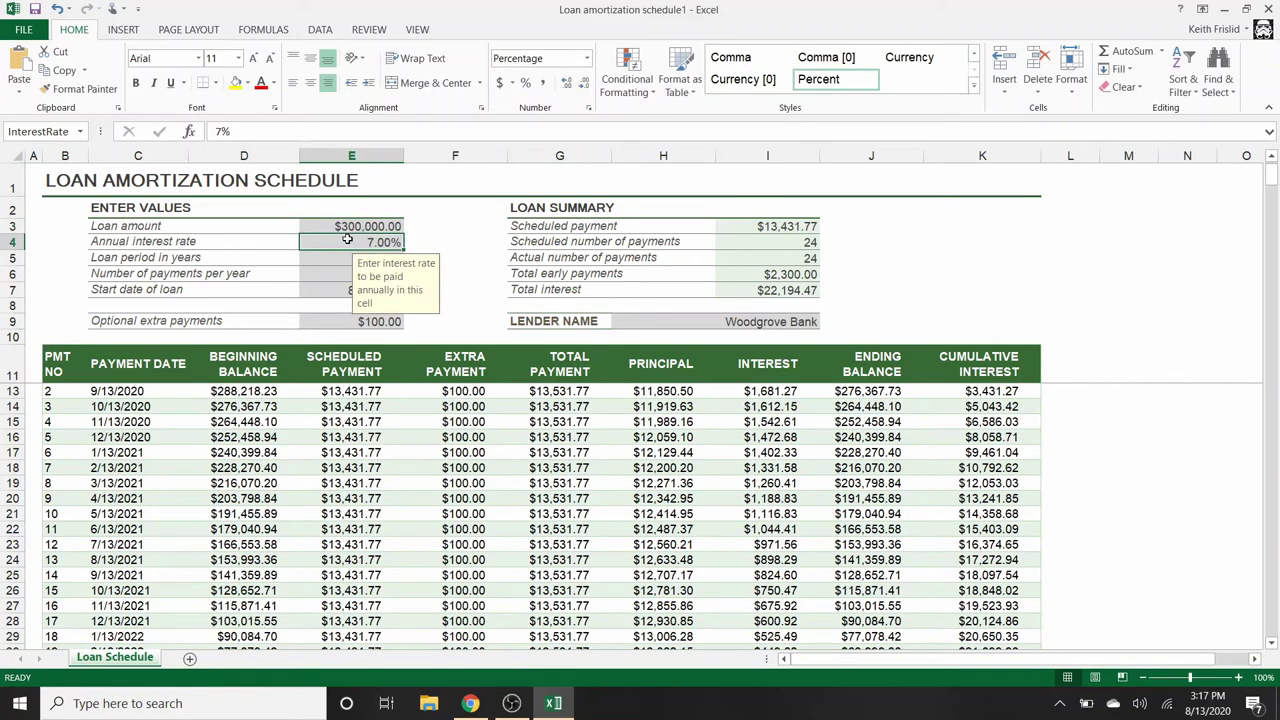
{"action": "type", "text": "3"}
{"action": "key", "text": "Return"}
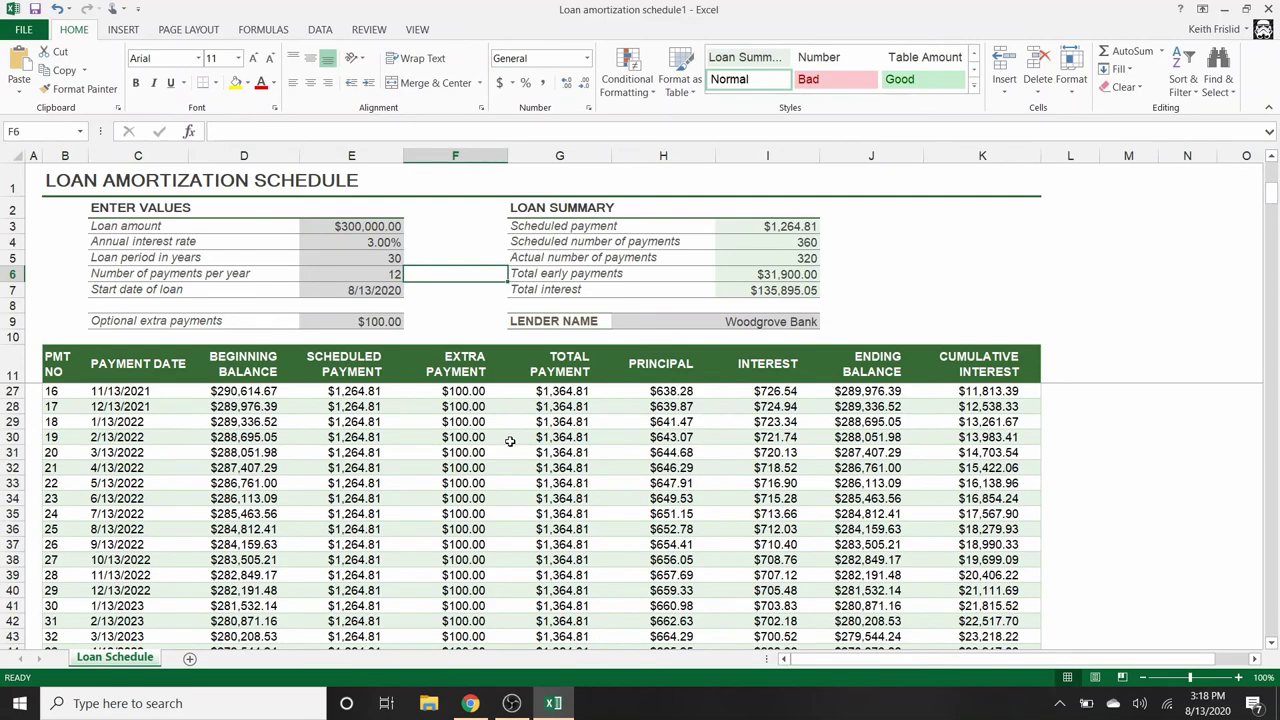
- Look through the payment rows, compare Principal with Interest for payments 1 and 2, and highlight the Interest amounts from payment 1 down
{"action": "scroll", "coordinate": [509, 441], "scroll_direction": "down", "scroll_amount": 20}
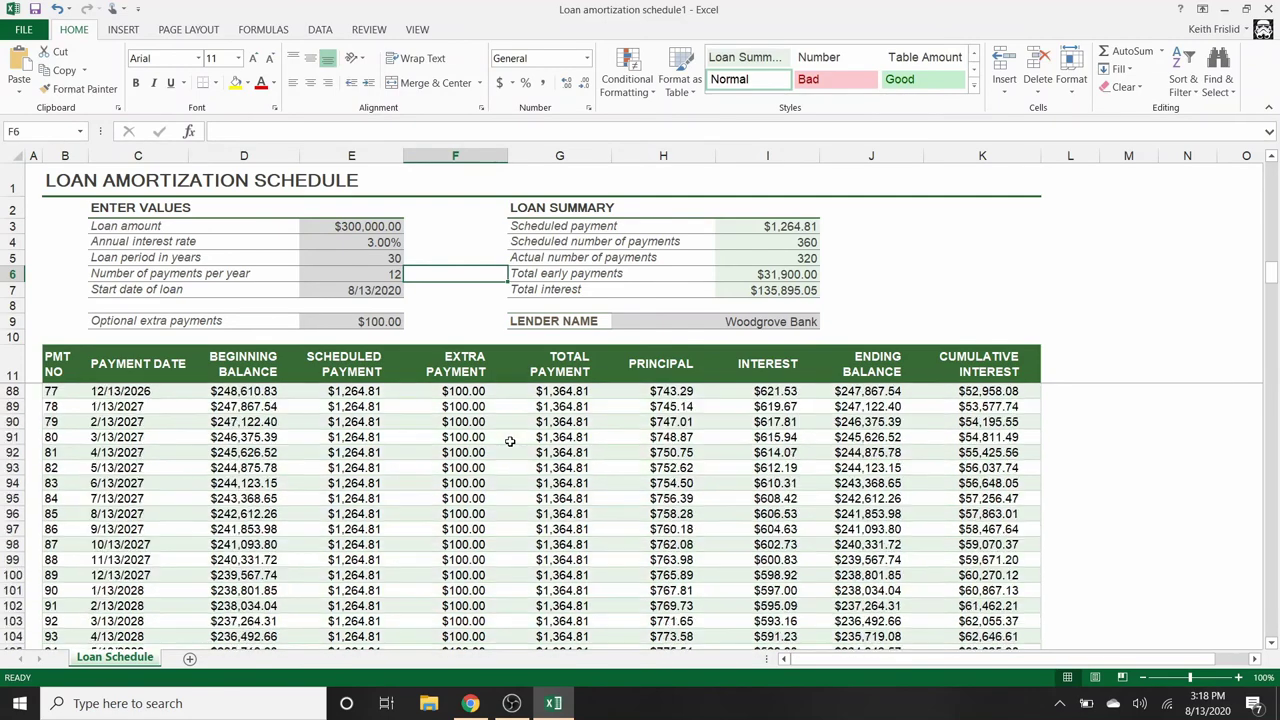
{"action": "scroll", "coordinate": [330, 498], "scroll_direction": "up", "scroll_amount": 16}
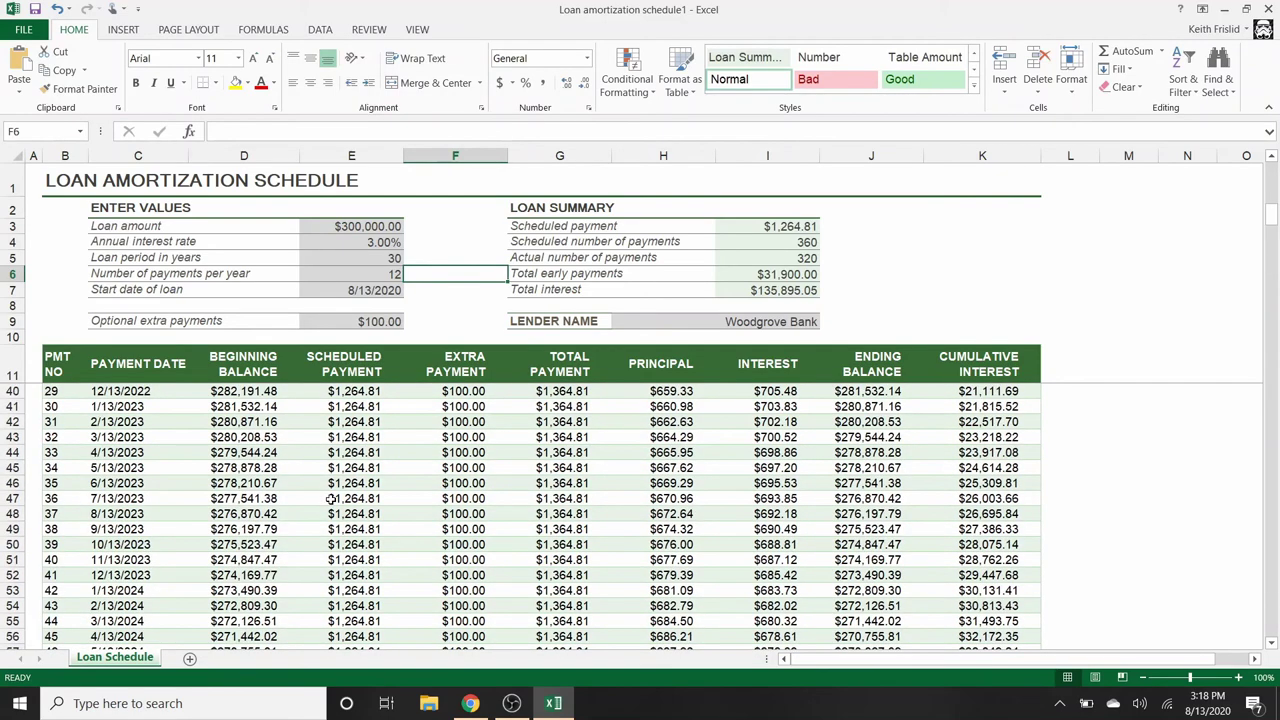
{"action": "scroll", "coordinate": [330, 498], "scroll_direction": "up", "scroll_amount": 9}
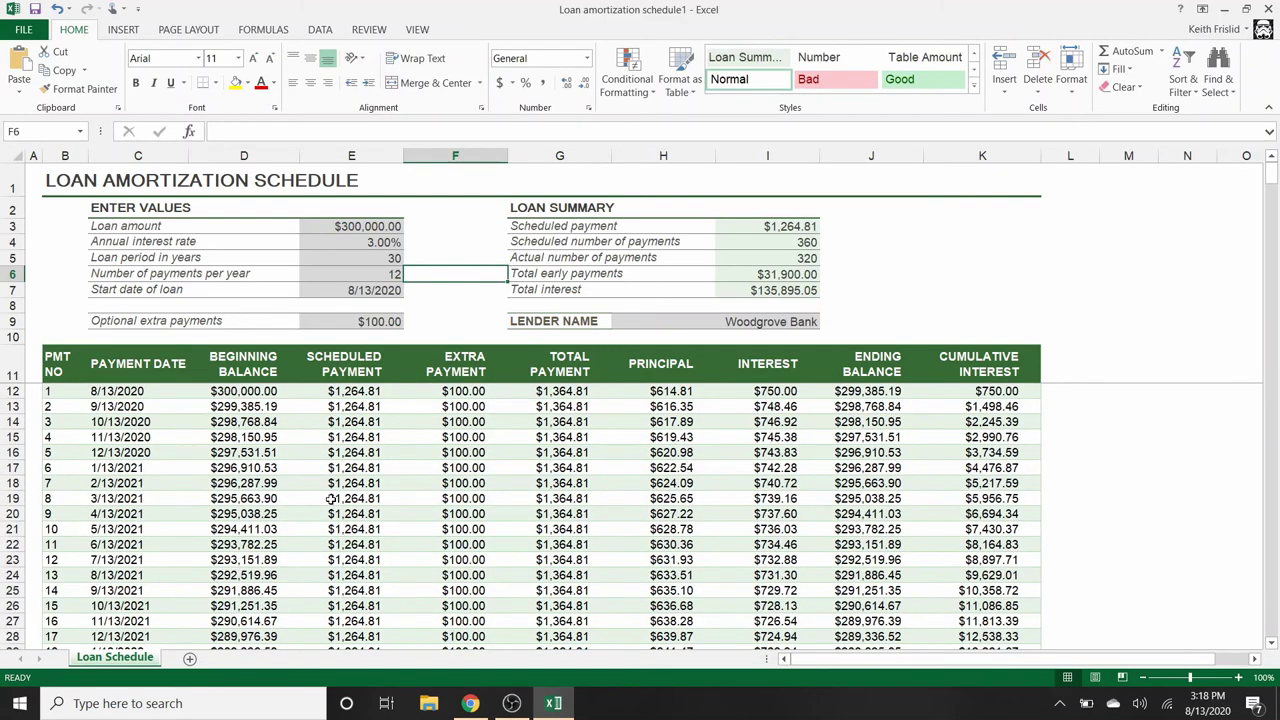
{"action": "left_click", "coordinate": [675, 393]}
{"action": "left_click", "coordinate": [768, 391]}
{"action": "left_click", "coordinate": [686, 408]}
{"action": "left_click", "coordinate": [768, 408]}
{"action": "left_click_drag", "start_coordinate": [763, 393], "coordinate": [780, 638]}
{"action": "left_click", "coordinate": [765, 440]}
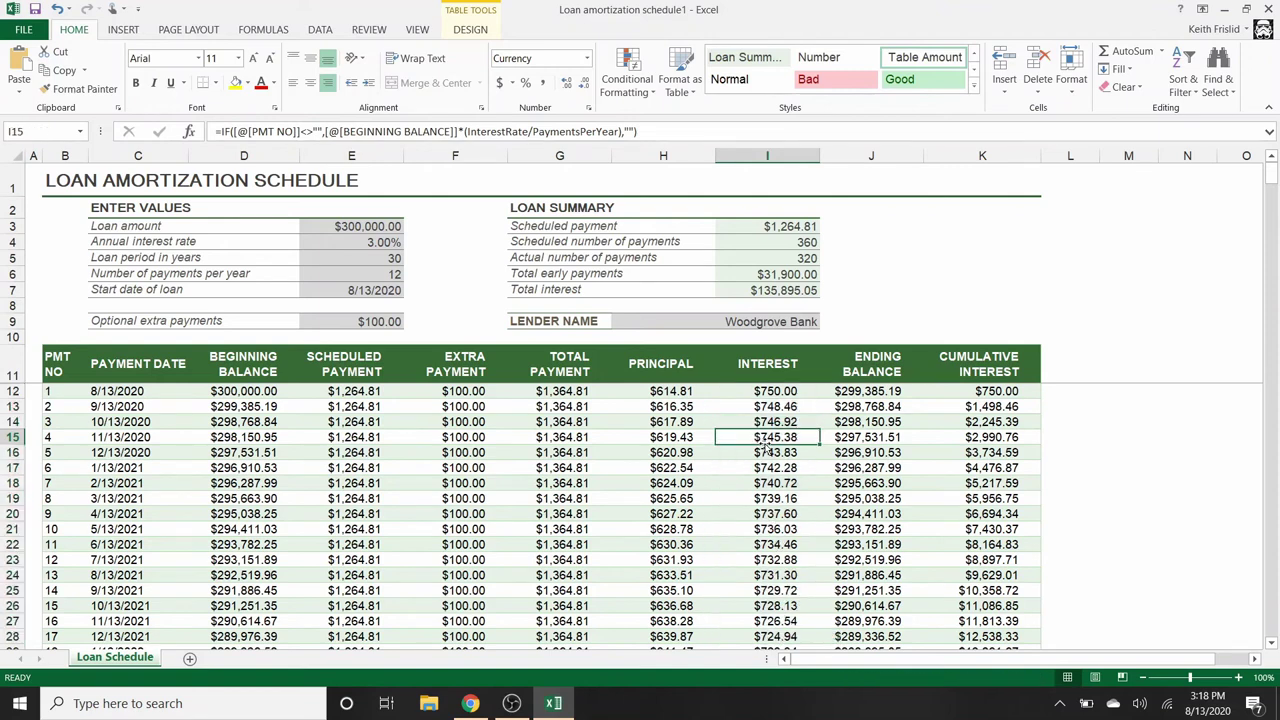
- Set the Optional extra payments to $0
{"action": "left_click", "coordinate": [362, 324]}
{"action": "type", "text": "0"}
{"action": "key", "text": "Return"}
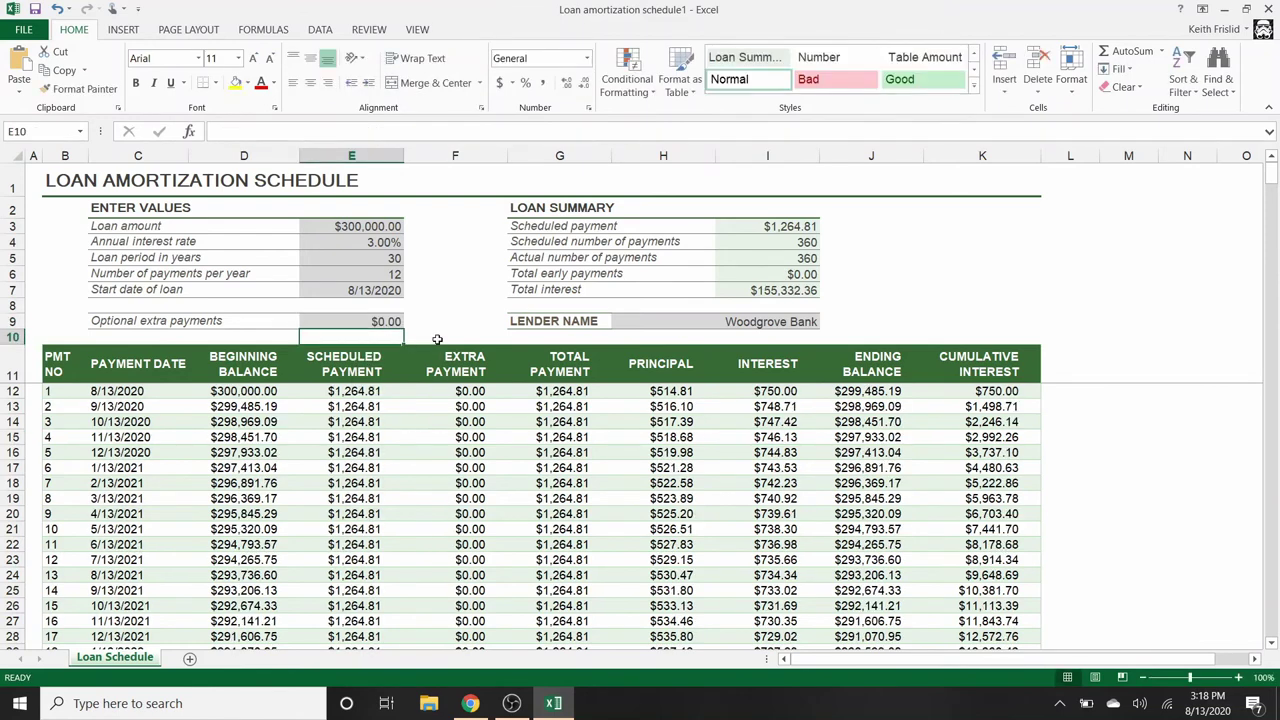
- Set the Optional extra payments back to $100 and look through the payment rows to the end of the schedule
{"action": "left_click", "coordinate": [384, 321]}
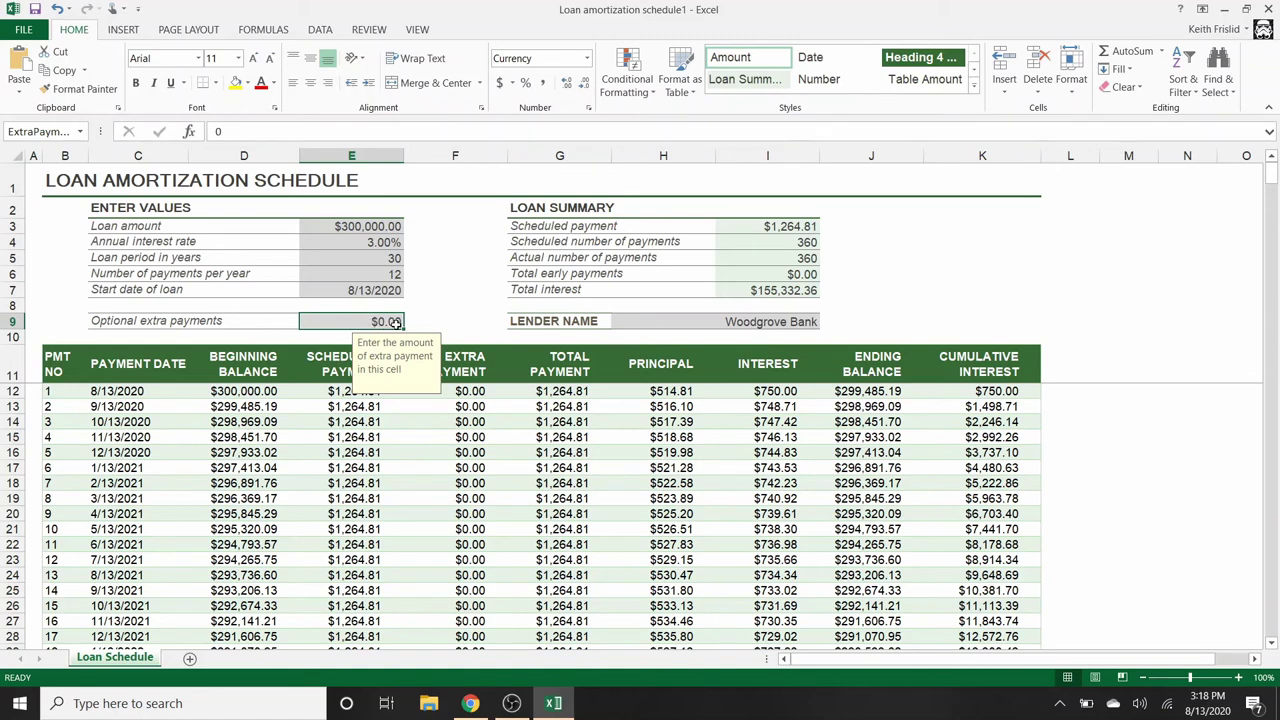
{"action": "type", "text": "100"}
{"action": "key", "text": "ctrl+Return"}
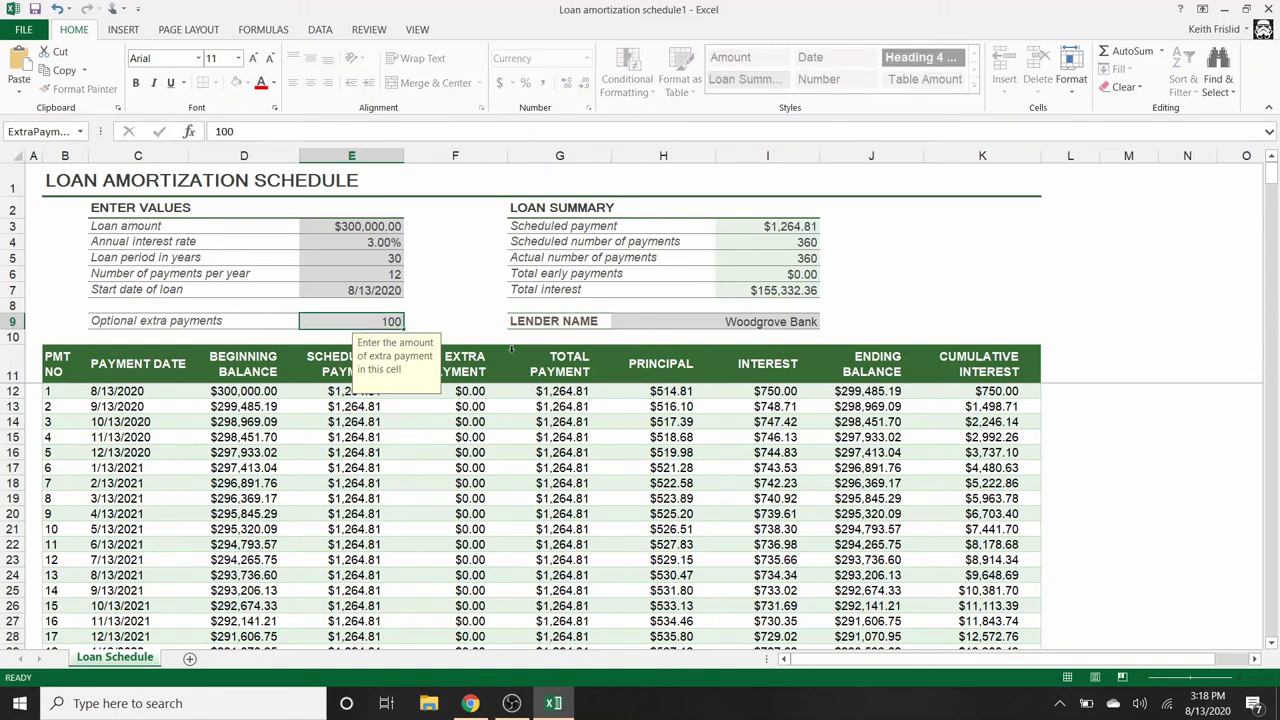
{"action": "key", "text": "Return"}
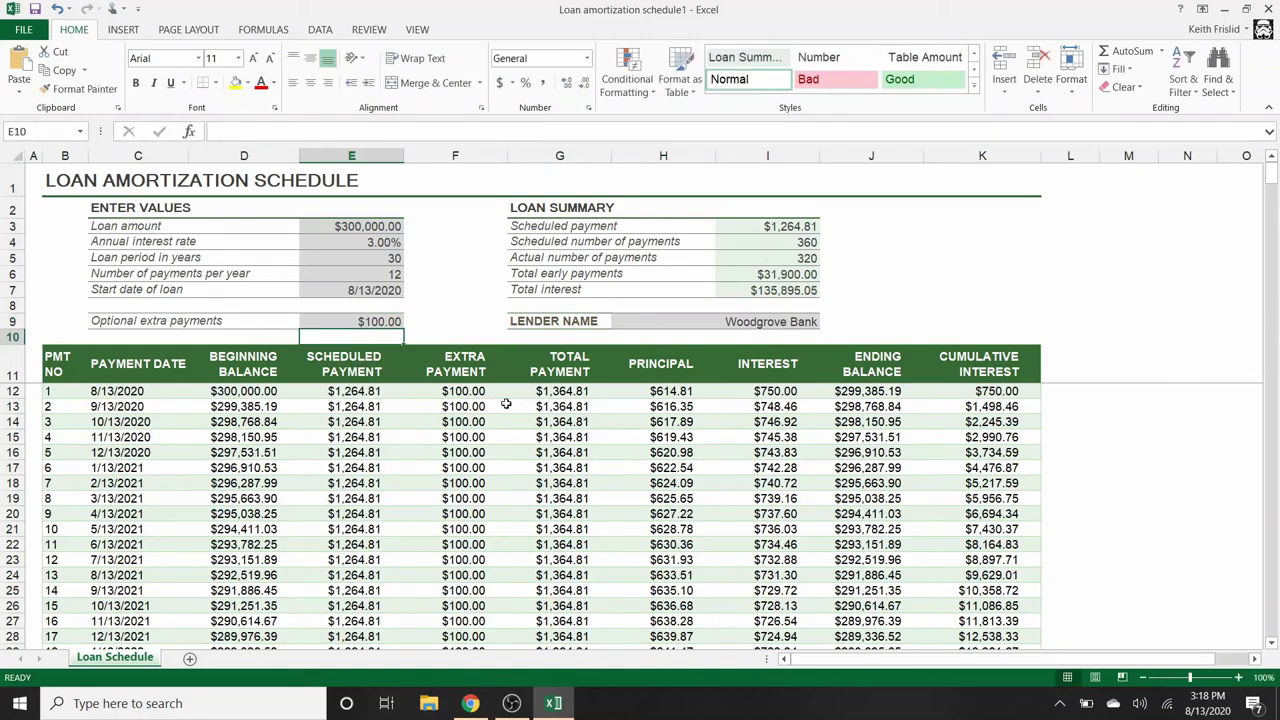
{"action": "scroll", "coordinate": [549, 484], "scroll_direction": "down", "scroll_amount": 20}
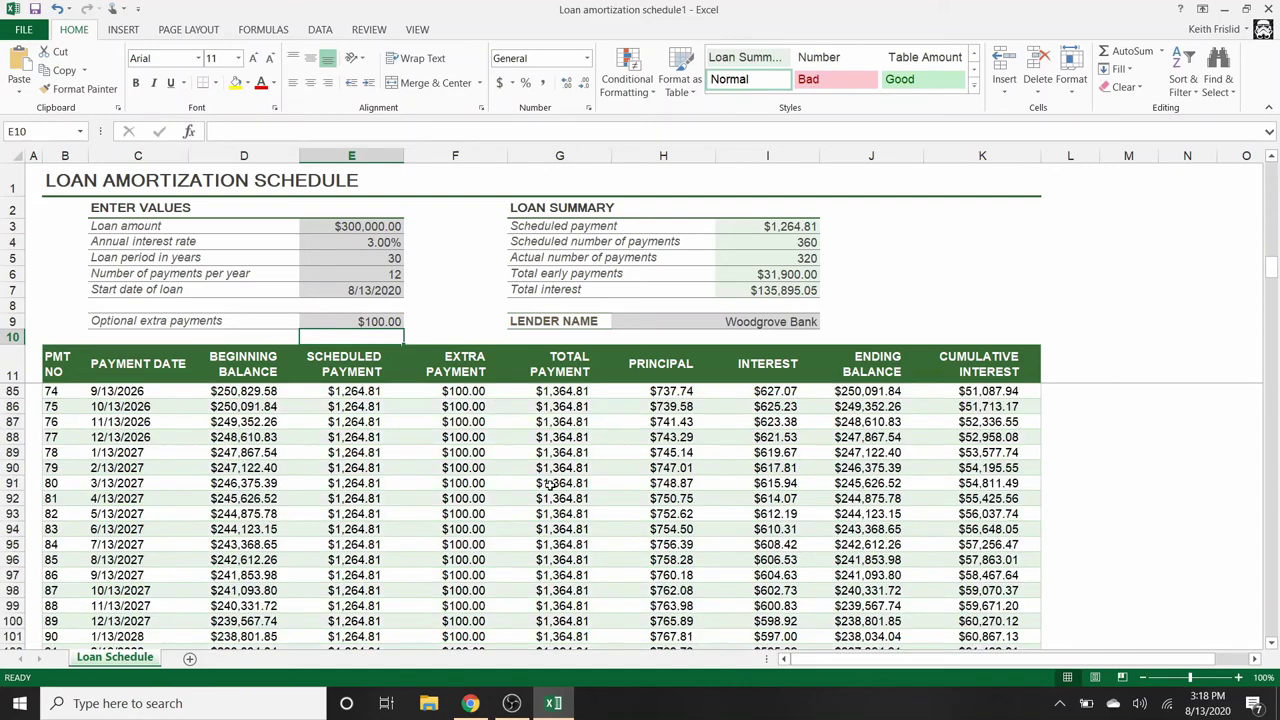
{"action": "scroll", "coordinate": [549, 484], "scroll_direction": "down", "scroll_amount": 20}
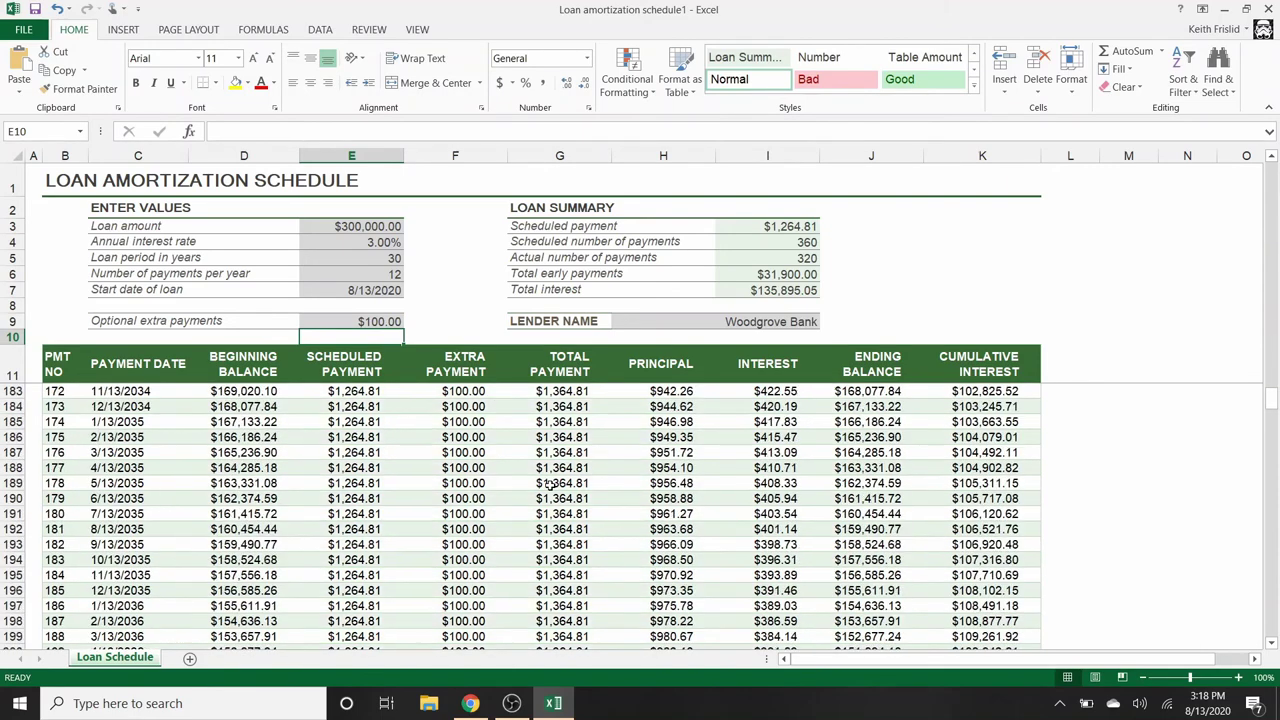
{"action": "scroll", "coordinate": [549, 484], "scroll_direction": "down", "scroll_amount": 20}
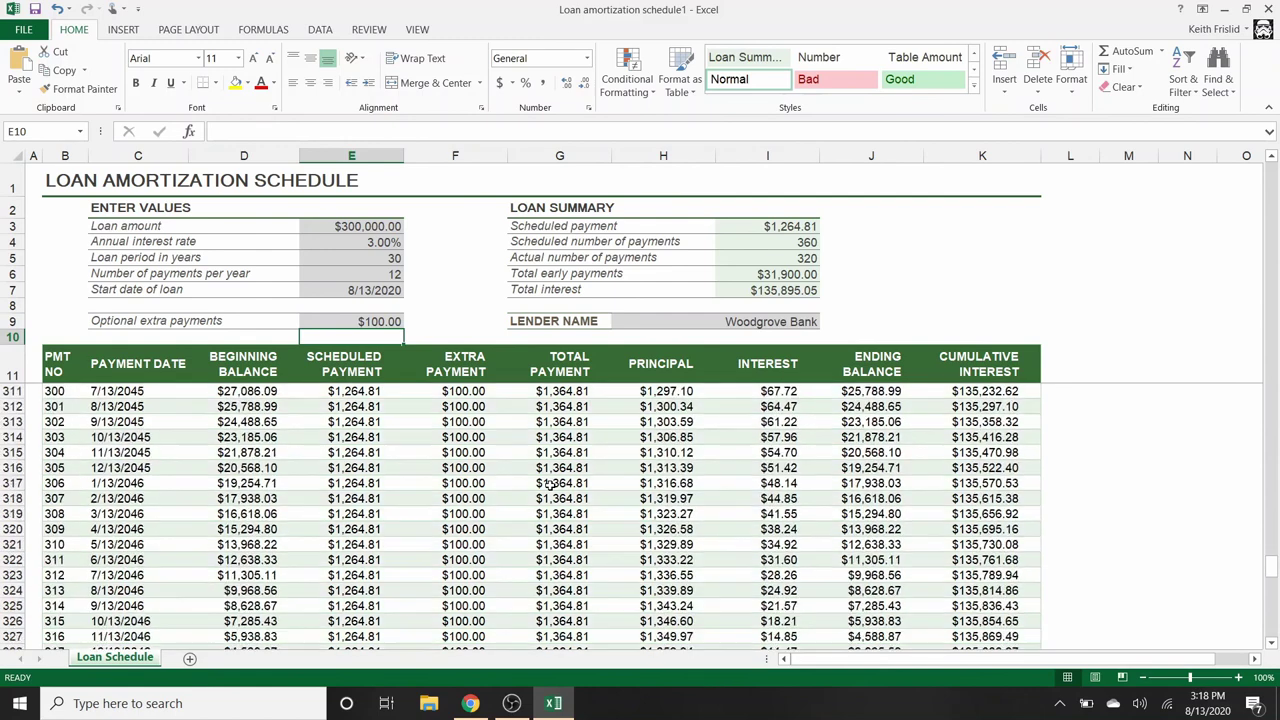
{"action": "scroll", "coordinate": [549, 485], "scroll_direction": "up", "scroll_amount": 5}
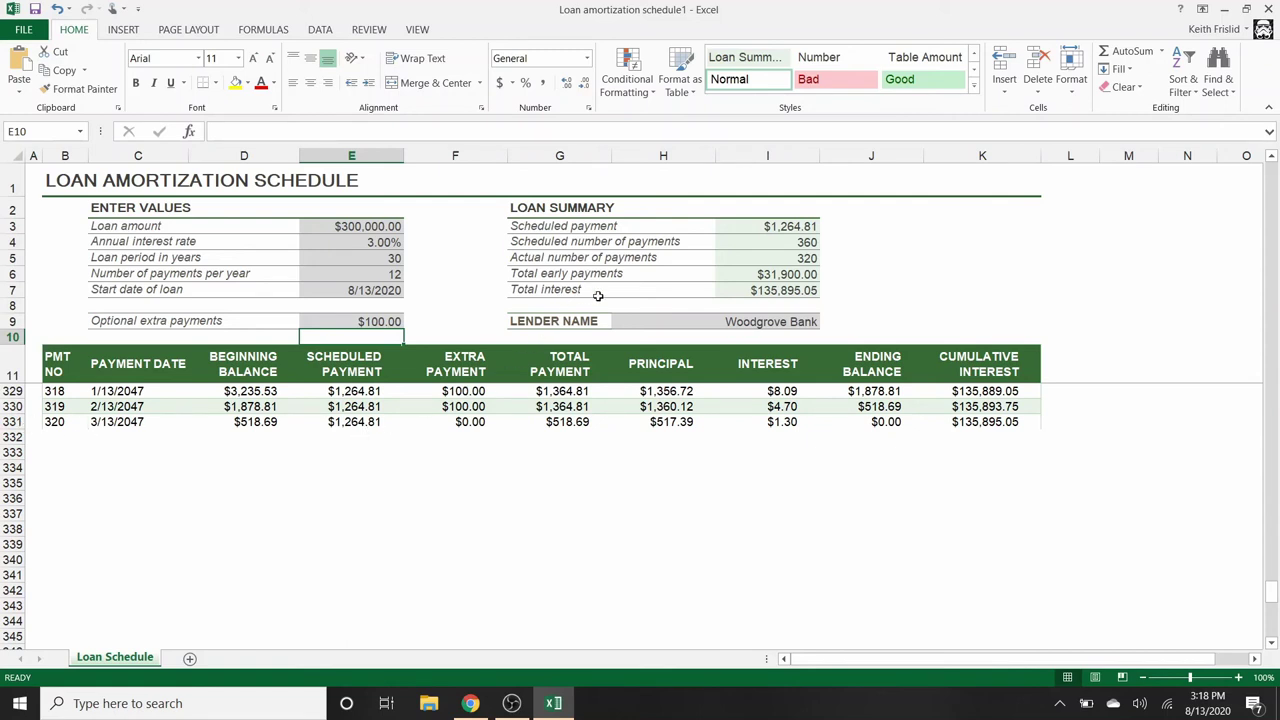
- Remove the extra payment by setting it to $0 and check the Total interest in the Loan Summary
{"action": "left_click", "coordinate": [381, 322]}
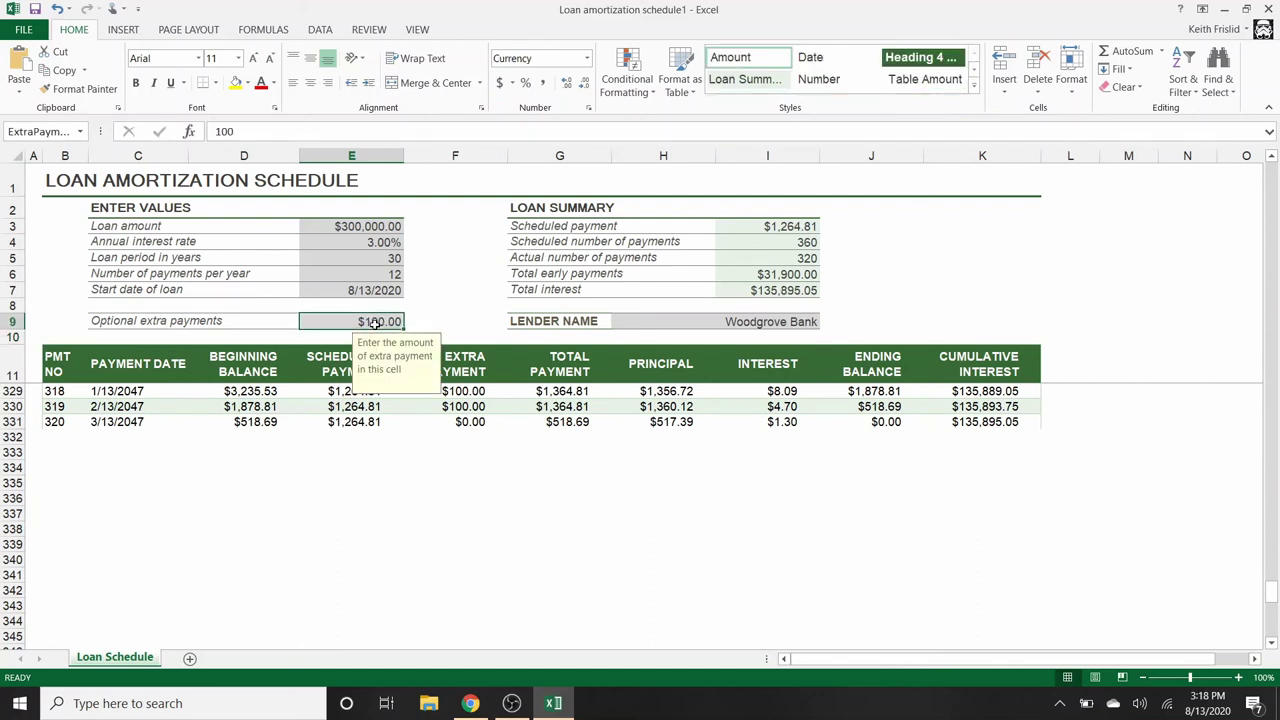
{"action": "type", "text": "0"}
{"action": "key", "text": "Return"}
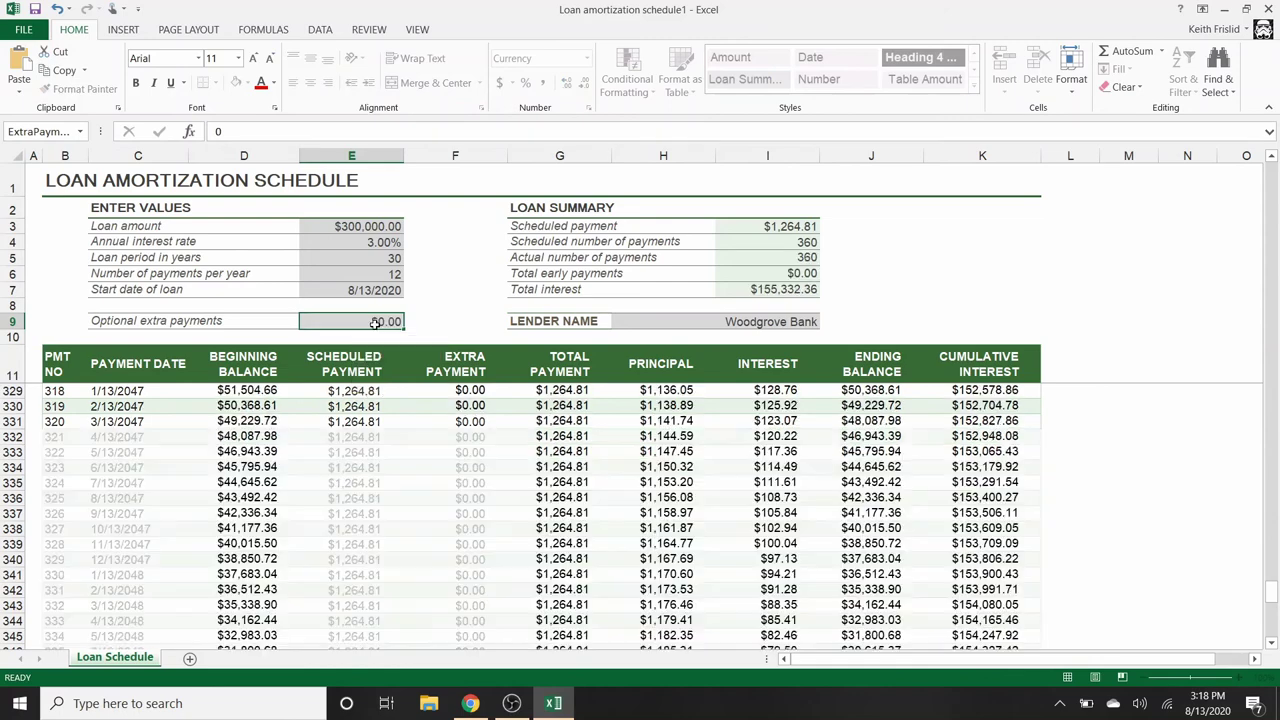
{"action": "left_click", "coordinate": [768, 292]}
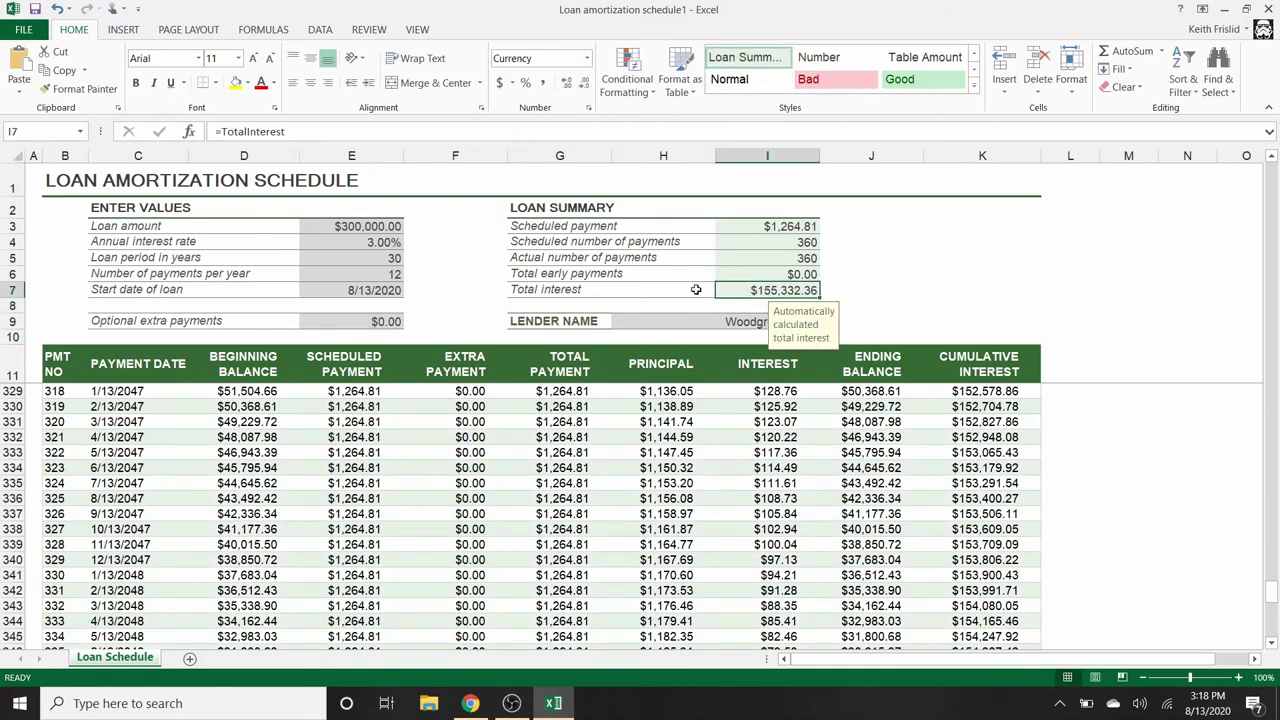
- Enter $100 again as the Optional extra payments and compare the Total interest in the Loan Summary
{"action": "left_click", "coordinate": [373, 321]}
{"action": "type", "text": "100"}
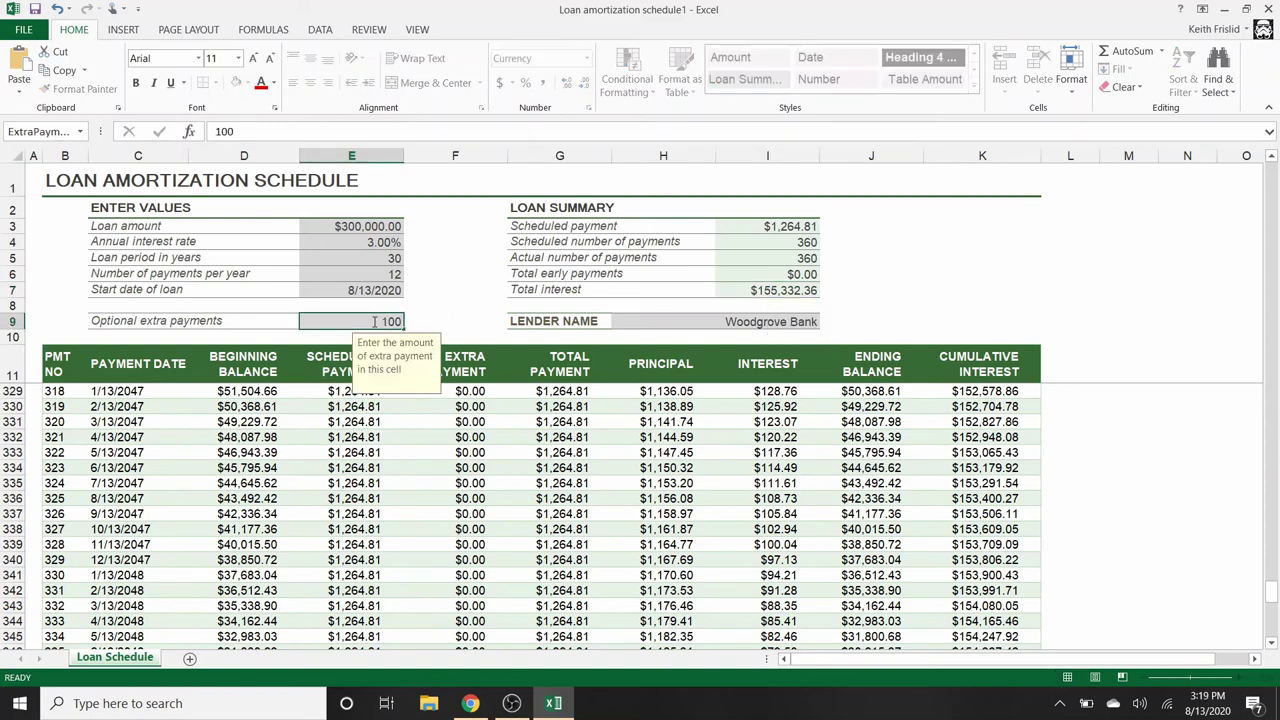
{"action": "key", "text": "Return"}
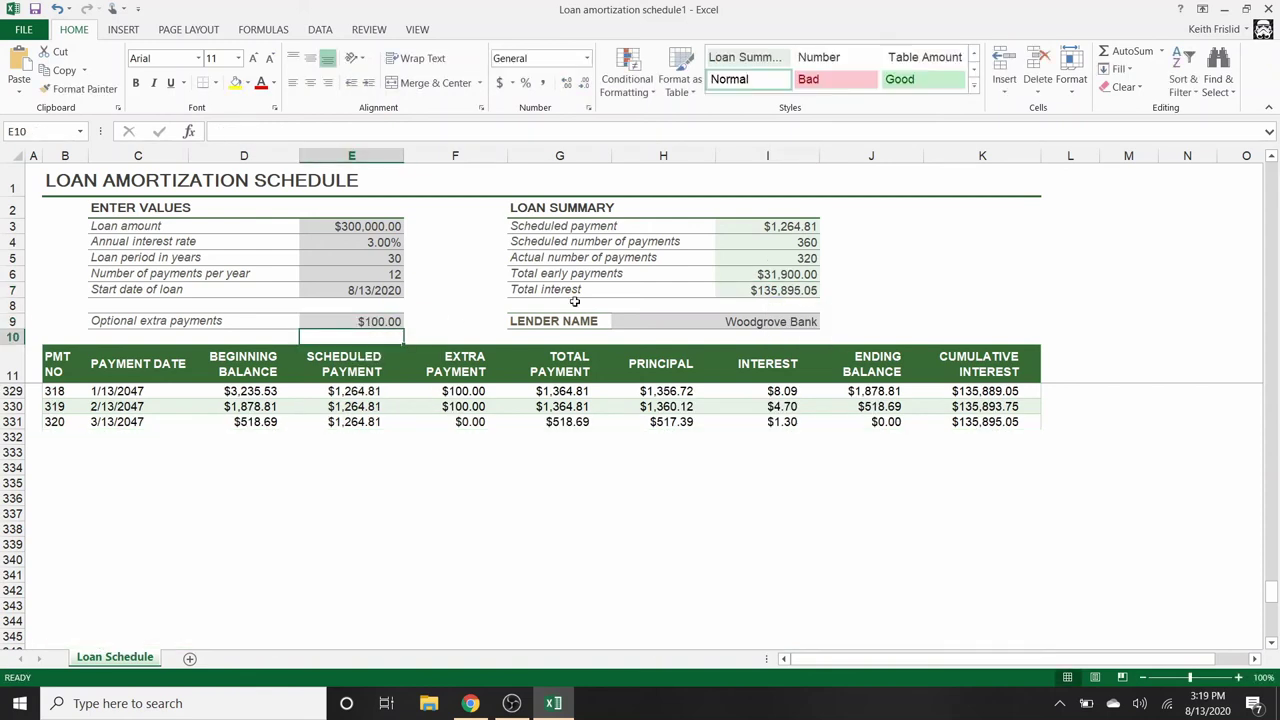
{"action": "left_click", "coordinate": [801, 290]}
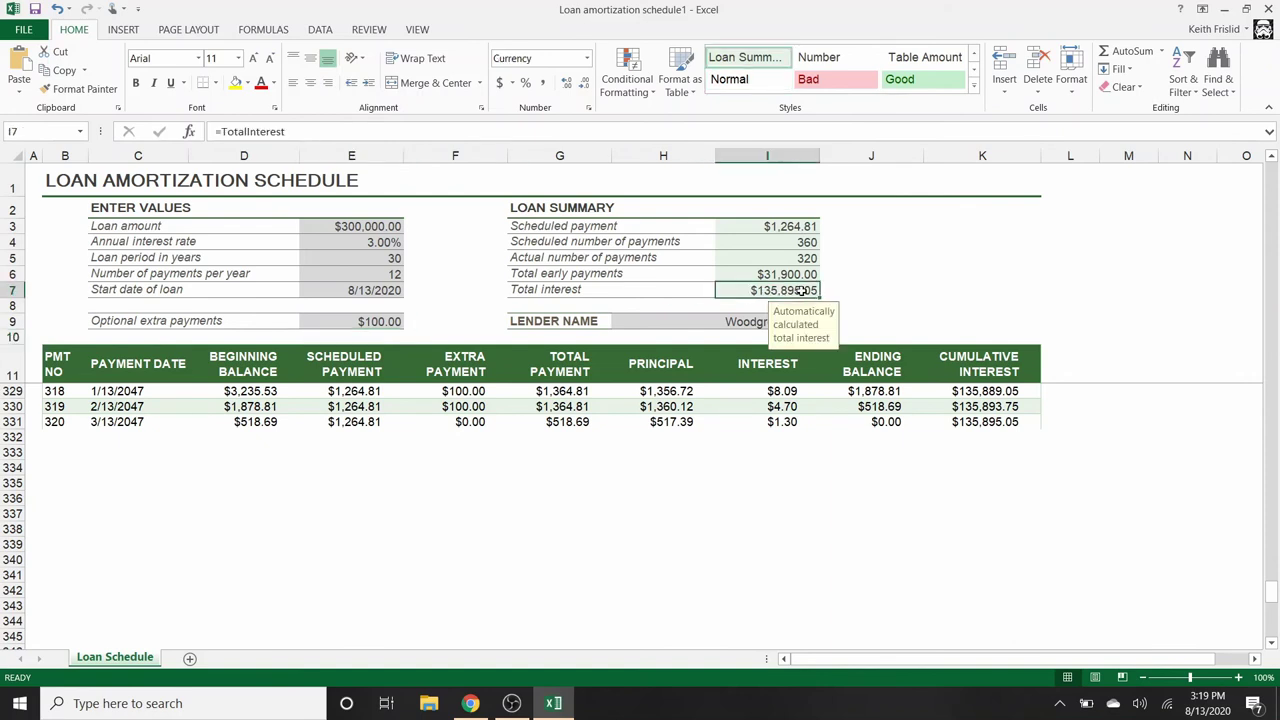